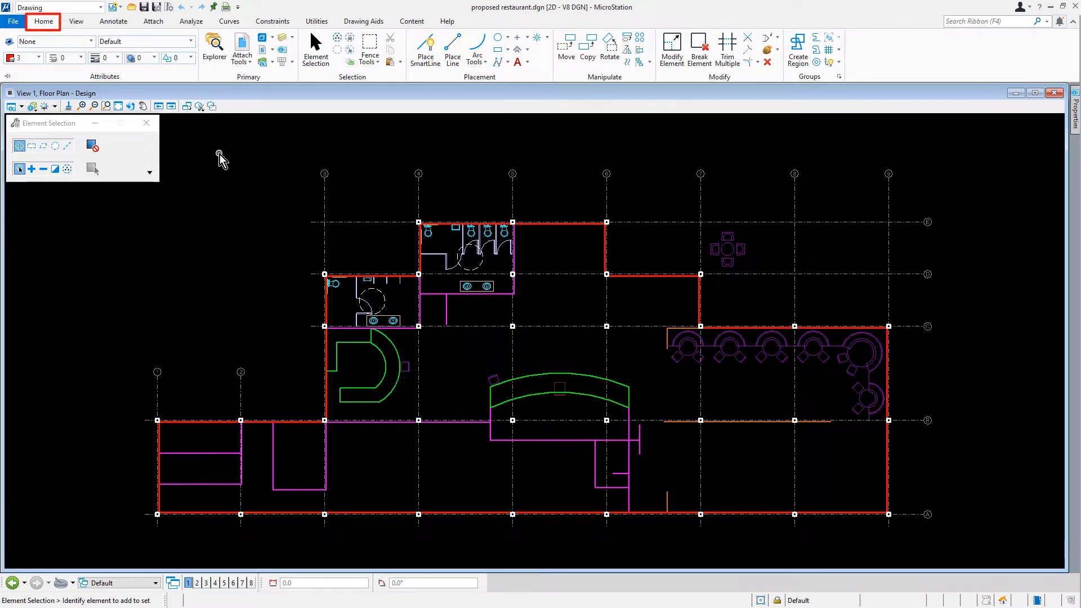
Filter the level list by 'wall' and make A-WALL-FULL-EXTR the active level
click(183, 43)
click(177, 75)
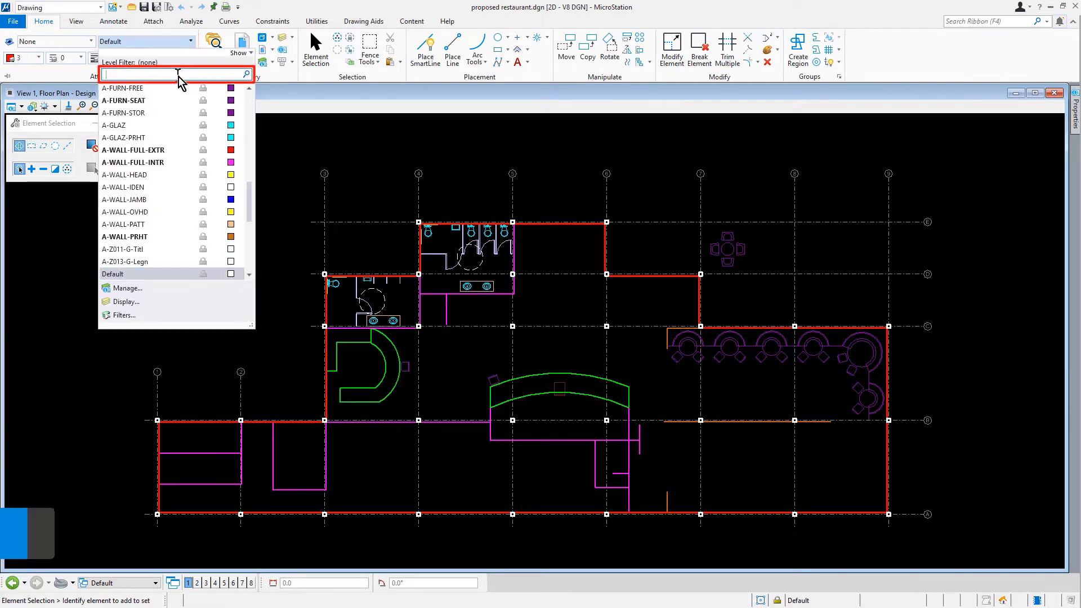
text(wall)
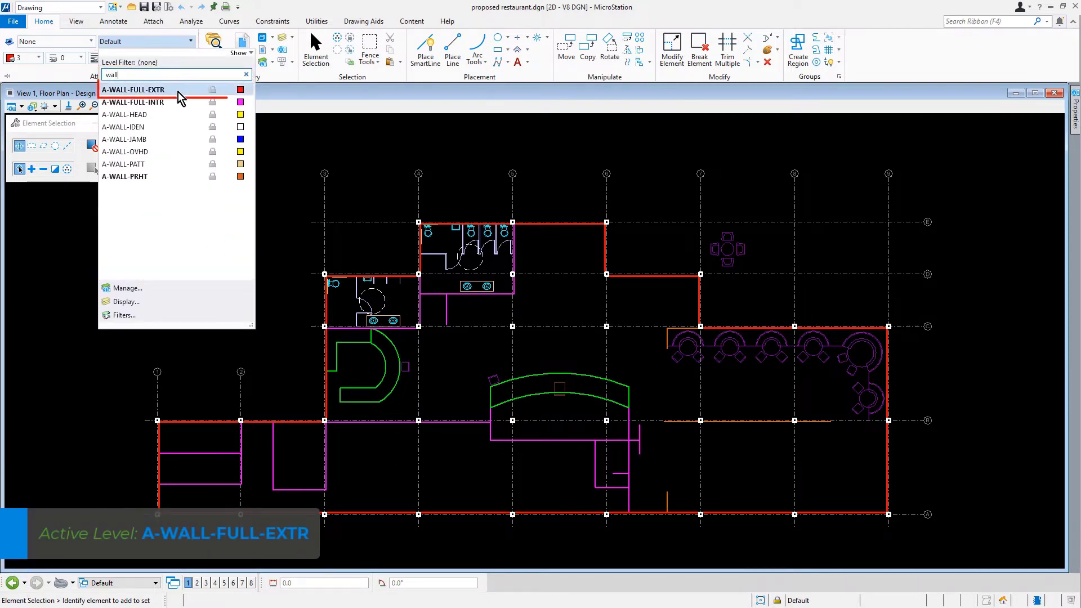
click(178, 91)
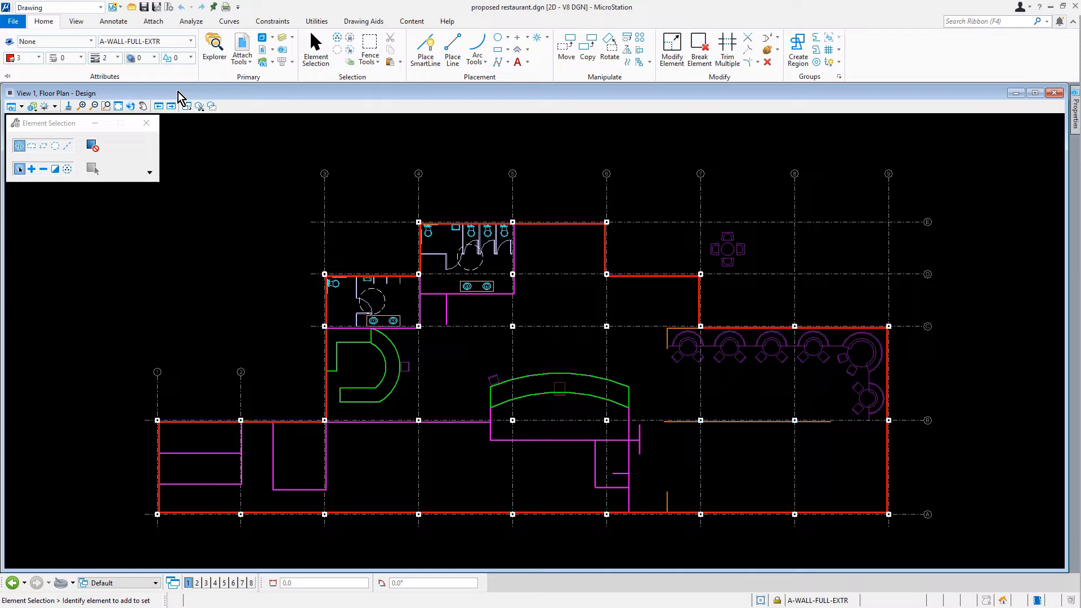
Window-zoom onto the lower-left exterior wall near grid line 2
click(106, 106)
click(199, 357)
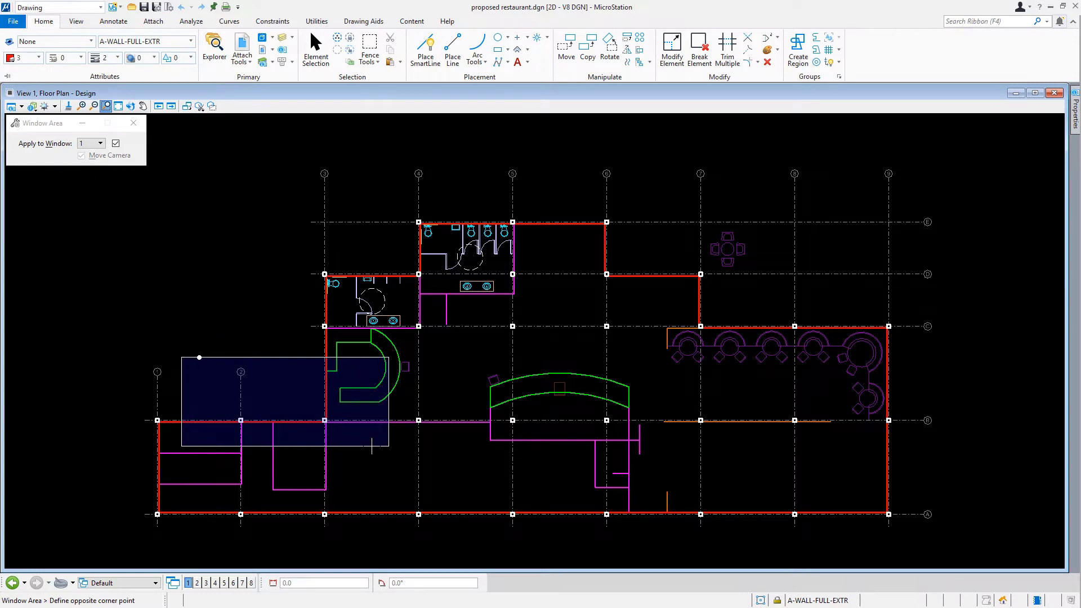
click(372, 445)
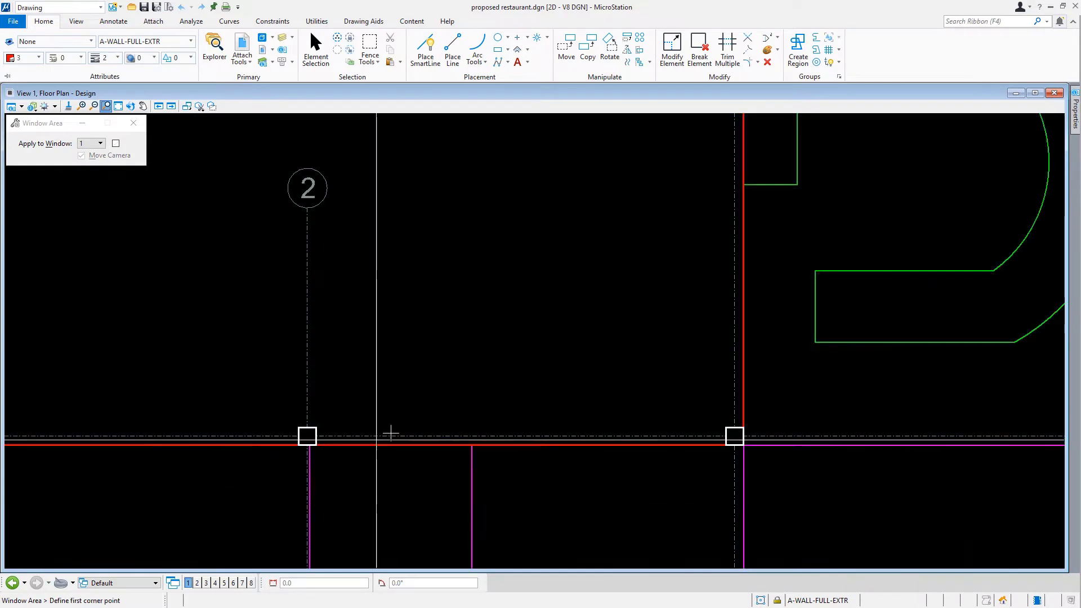
right_click(573, 373)
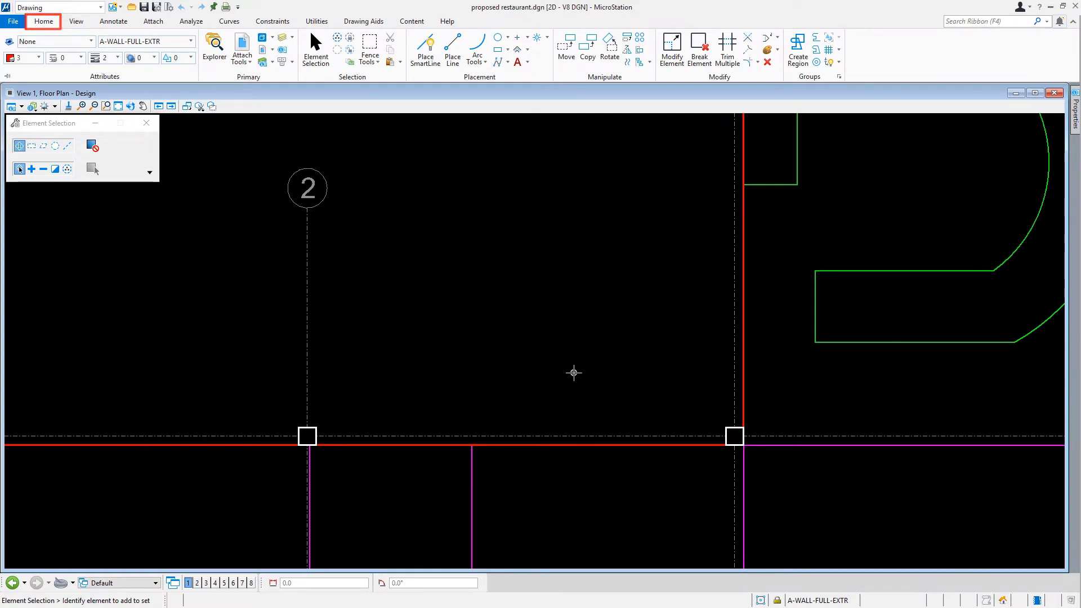
Copy the exterior wall outline 203 inward with Move Parallel, using active attributes and Make Copy
click(626, 60)
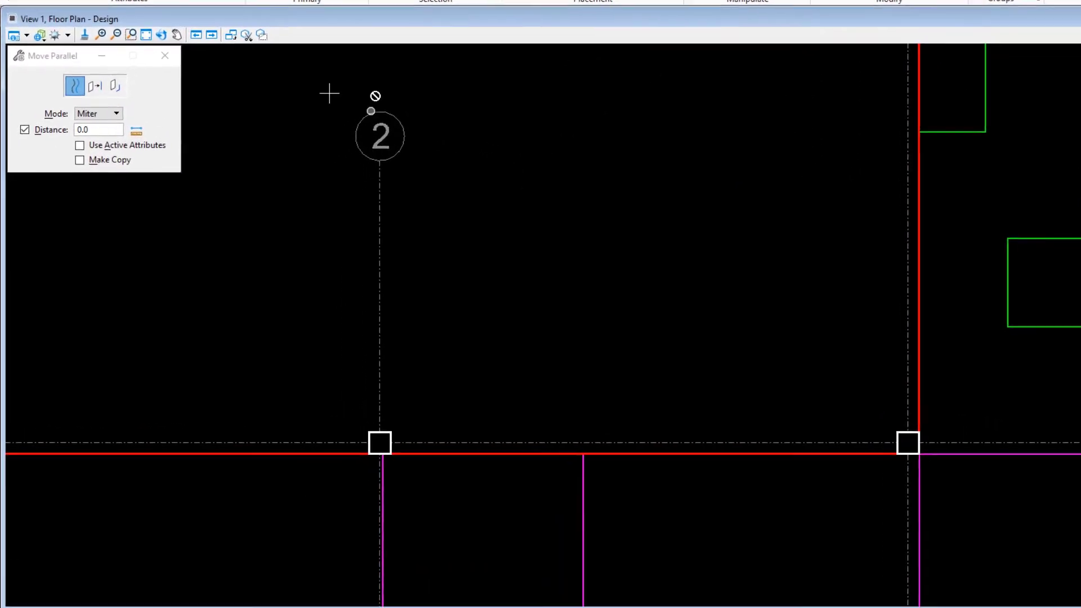
click(167, 92)
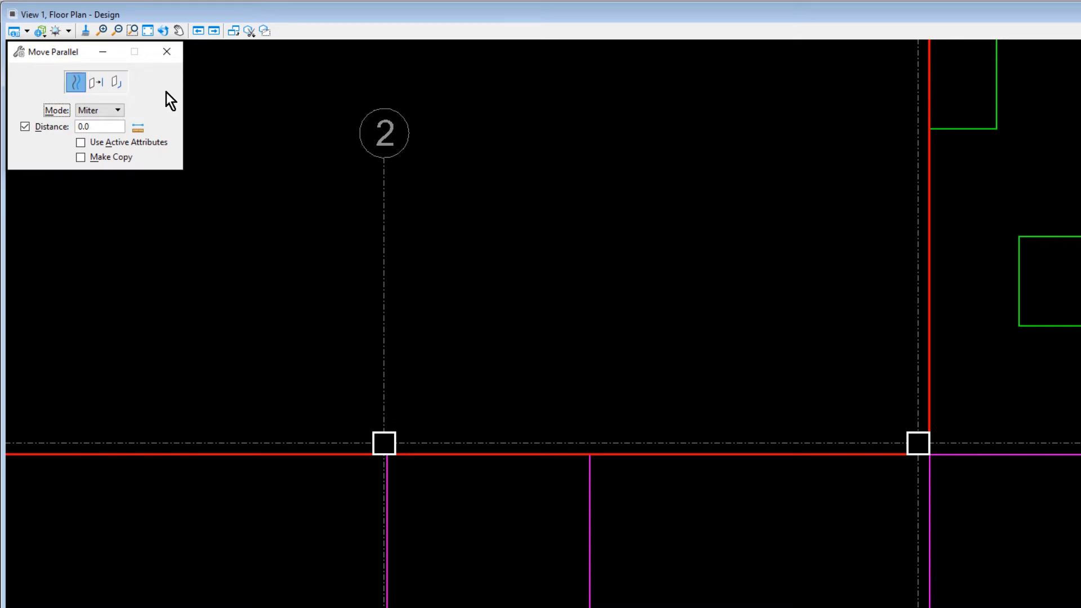
double_click(112, 129)
text(203)
key(Tab)
click(82, 141)
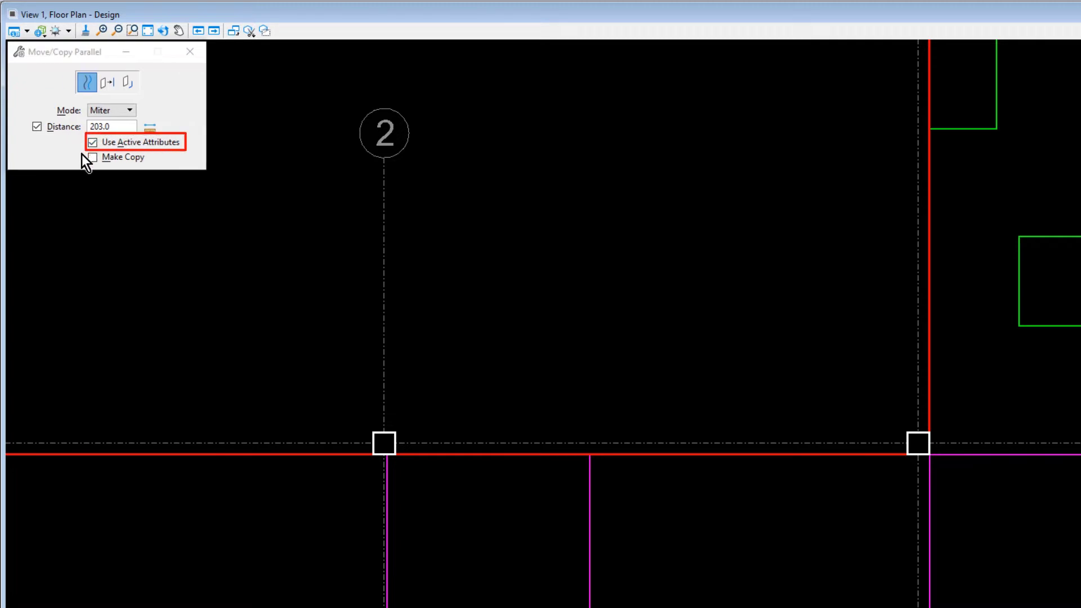
click(93, 158)
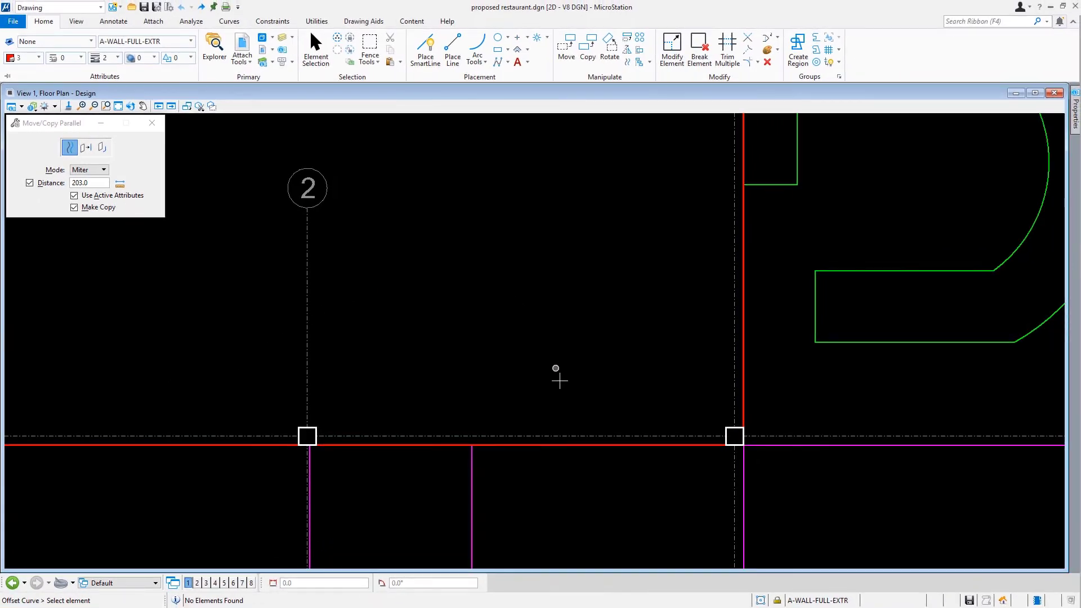
click(565, 444)
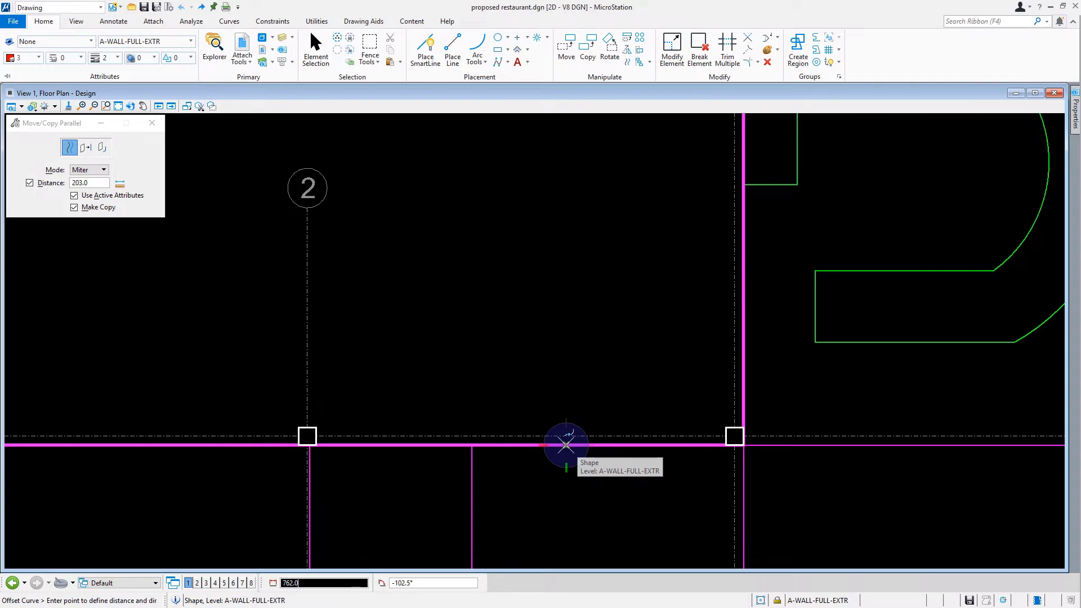
click(559, 367)
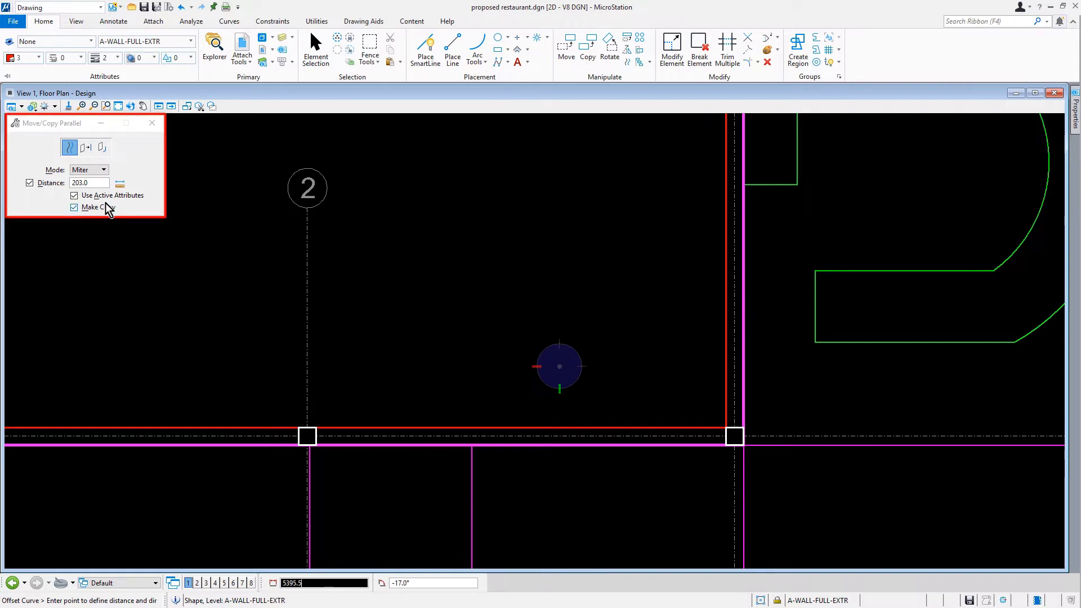
Change the offset distance to 102 and place a second copy inside the exterior wall
click(98, 182)
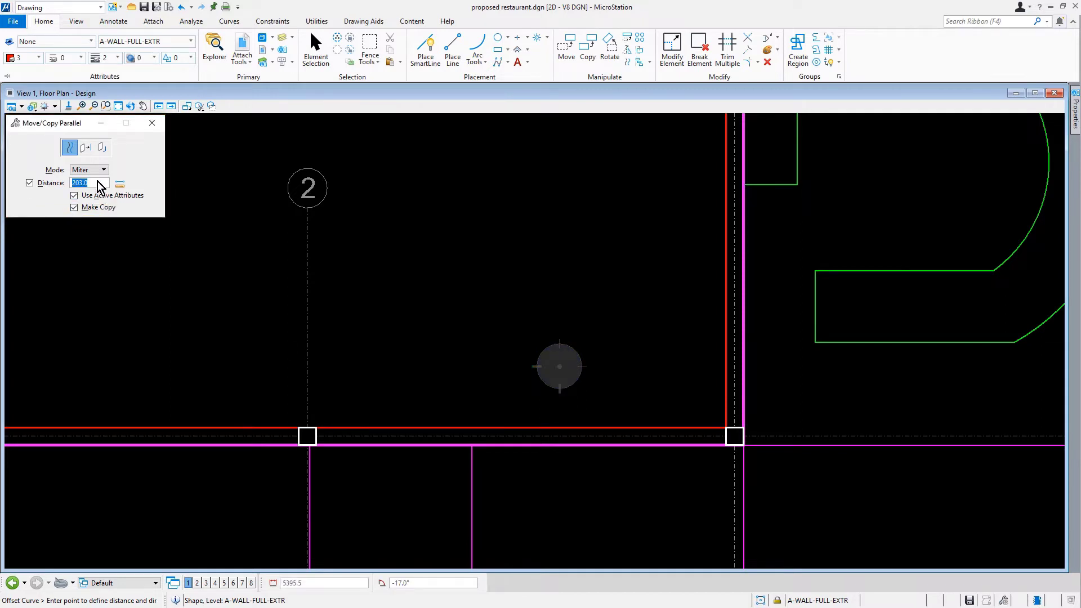
text(102)
key(Tab)
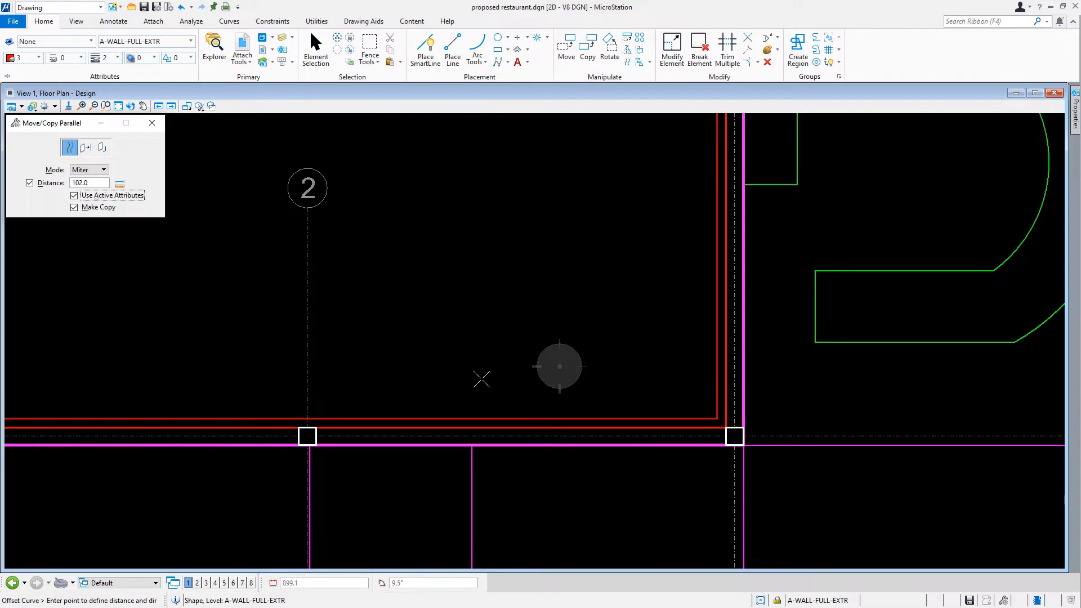
click(482, 379)
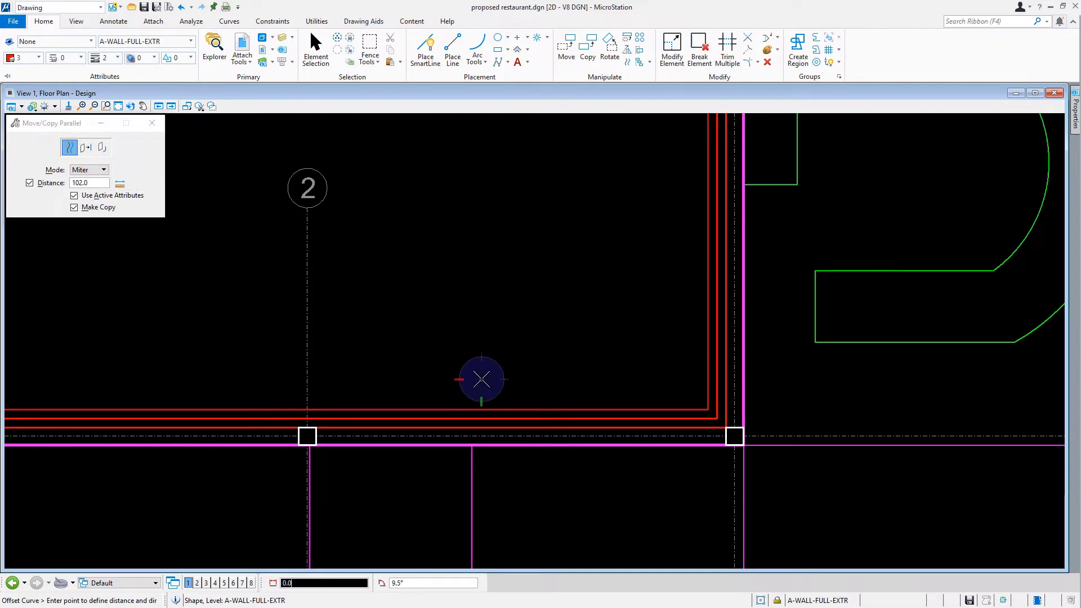
right_click(481, 379)
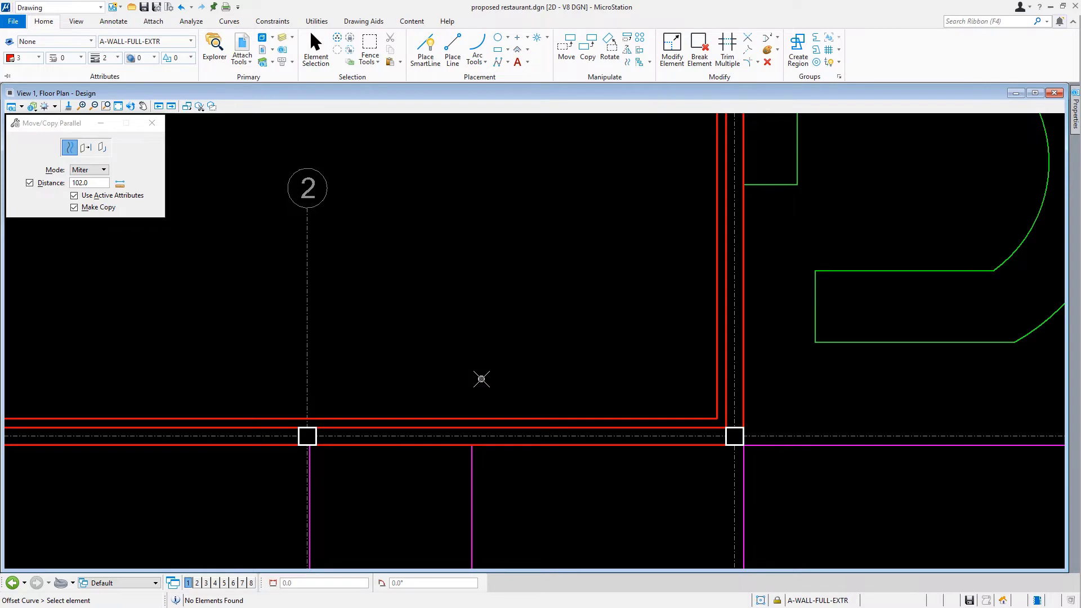
Pan to the interior walls and Alt-click a magenta wall to match A-WALL-FULL-INTR, colour 5, weight 1
scroll(481, 378, down, 3)
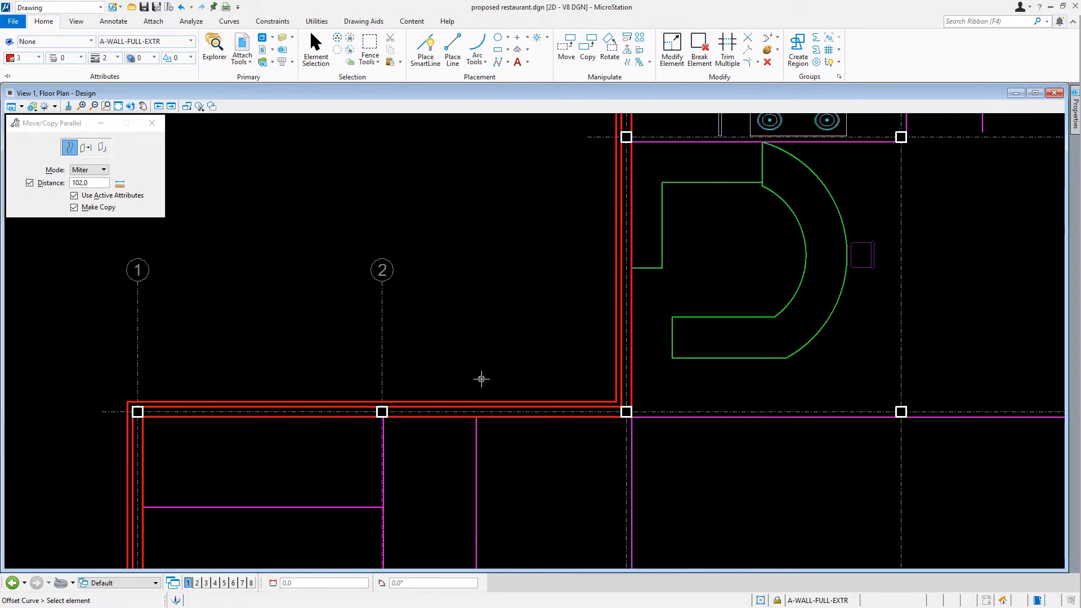
middle_drag(482, 379, 465, 191)
right_click(465, 191)
scroll(500, 347, up, 1)
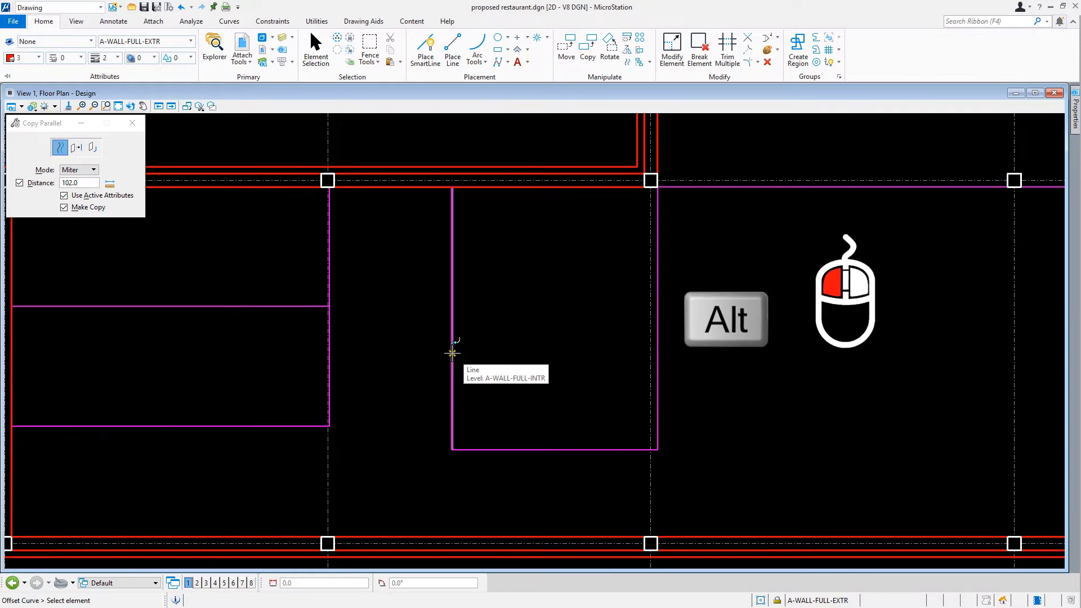
alt+click(452, 353)
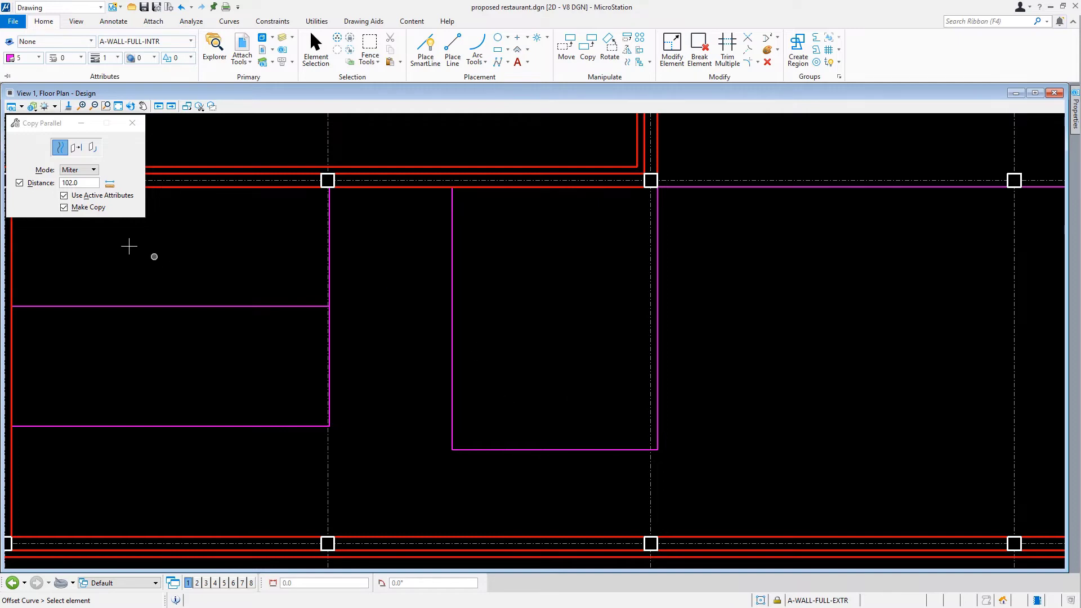
Set the parallel offset distance to 127 and pan over to the kitchen walls
click(93, 186)
text(12)
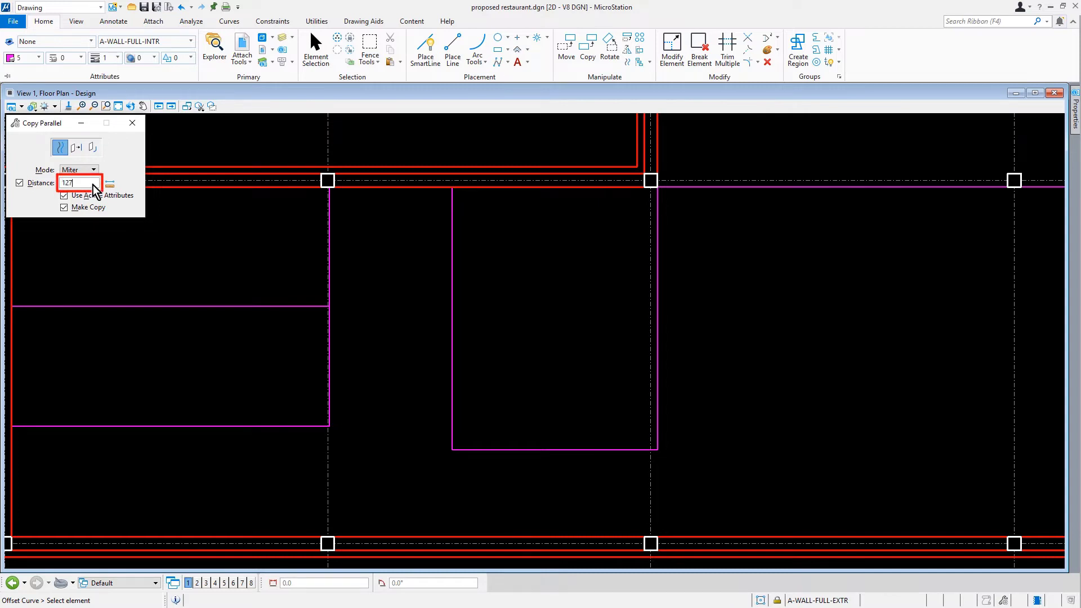
text(7)
key(Tab)
middle_drag(374, 261, 584, 270)
click(584, 270)
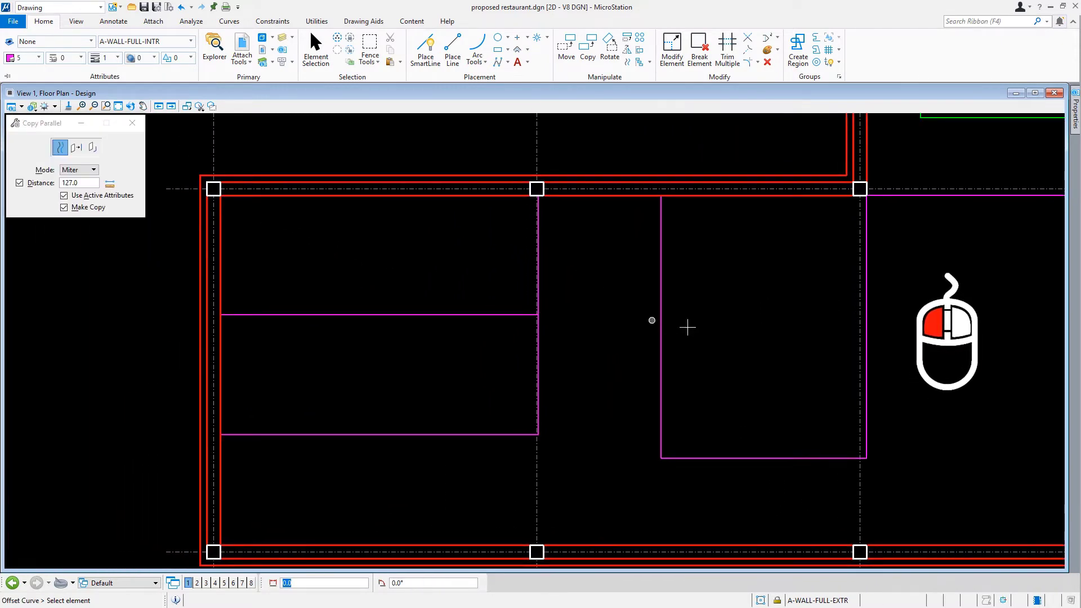
Double the room's right, left and gridline interior walls with 127 offset copies
click(865, 291)
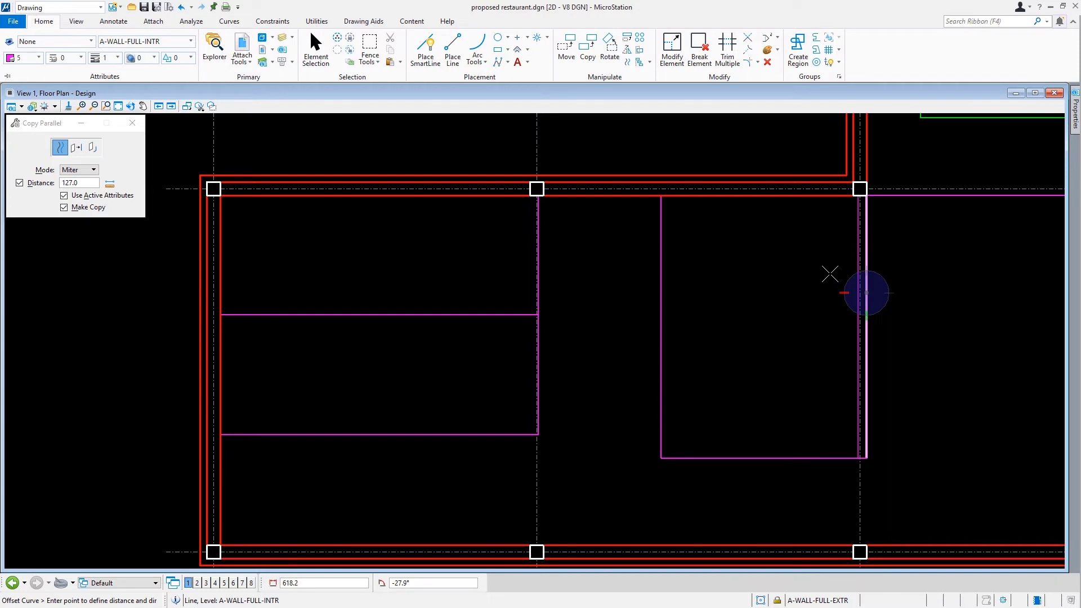
click(830, 275)
right_click(789, 287)
click(661, 311)
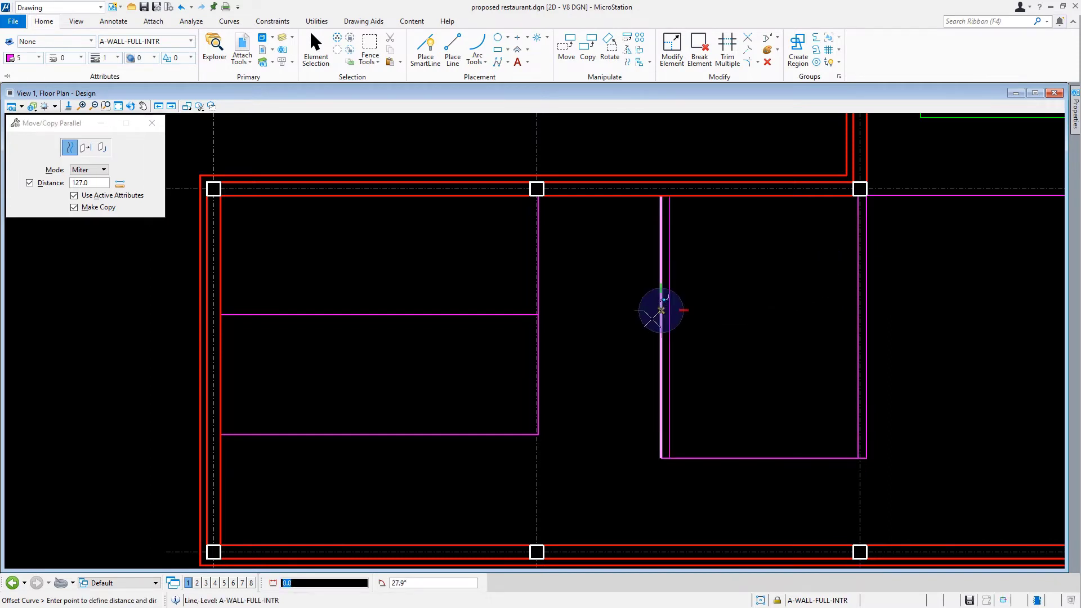
click(608, 315)
right_click(588, 307)
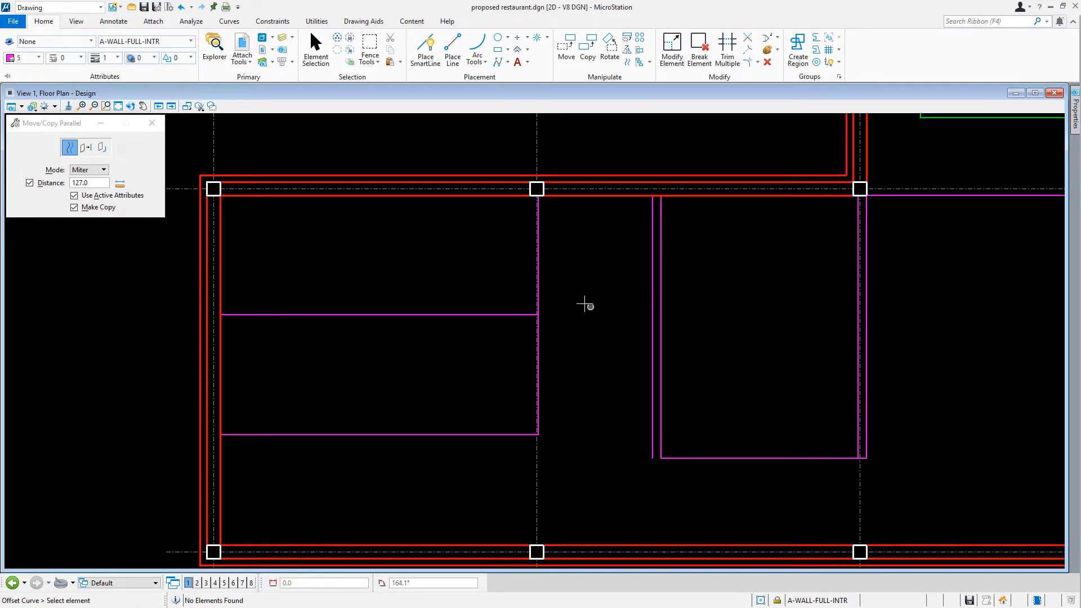
click(537, 293)
click(471, 280)
right_click(472, 282)
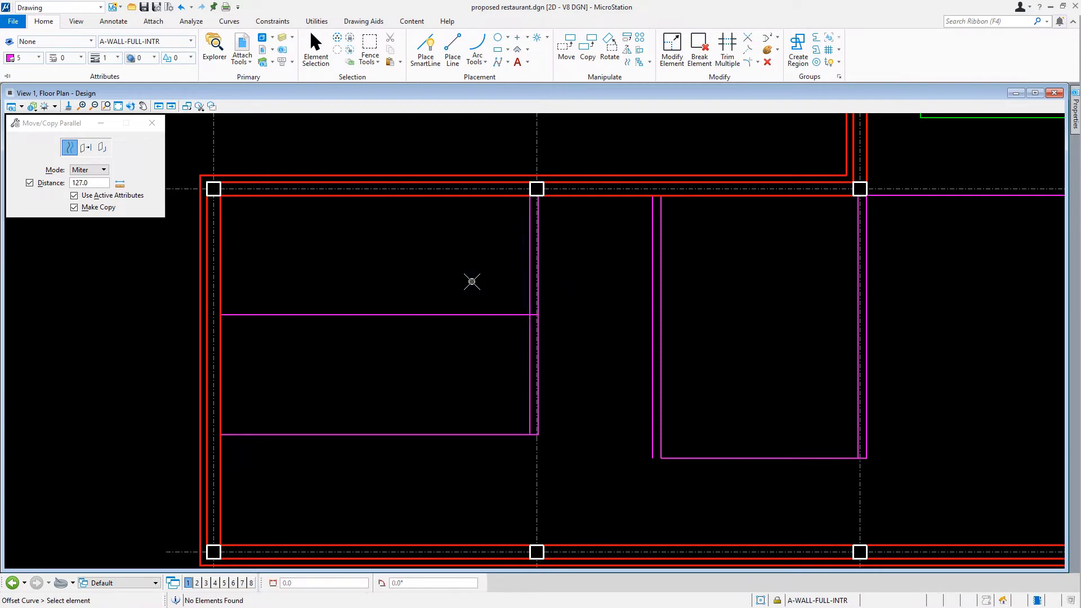
Double the left room's bottom, middle and upper horizontal wall lines with copies placed above
click(719, 457)
click(719, 431)
right_click(719, 430)
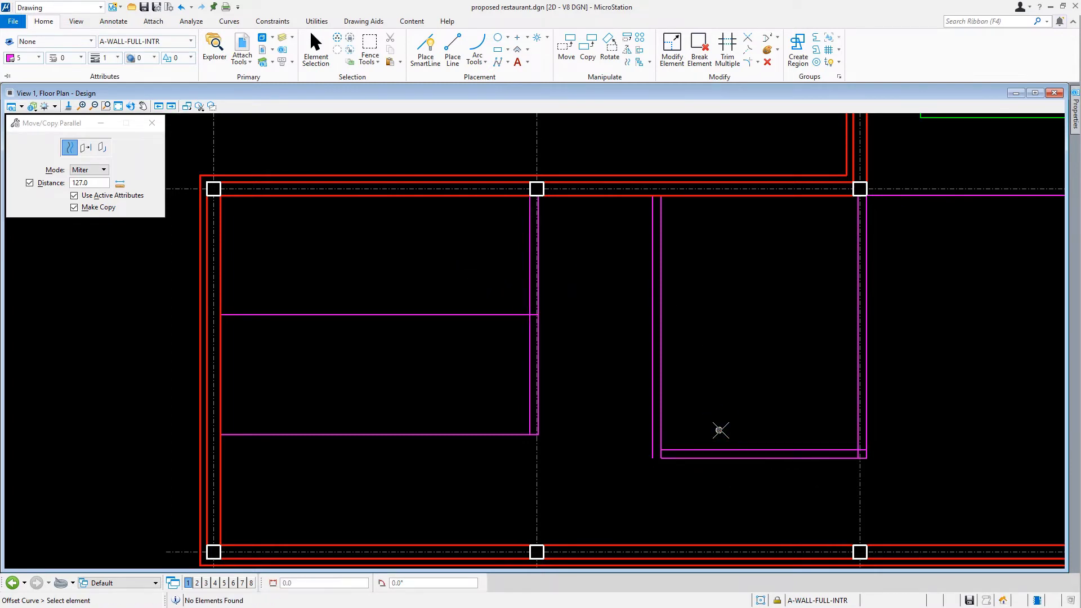
click(441, 434)
click(403, 403)
right_click(400, 403)
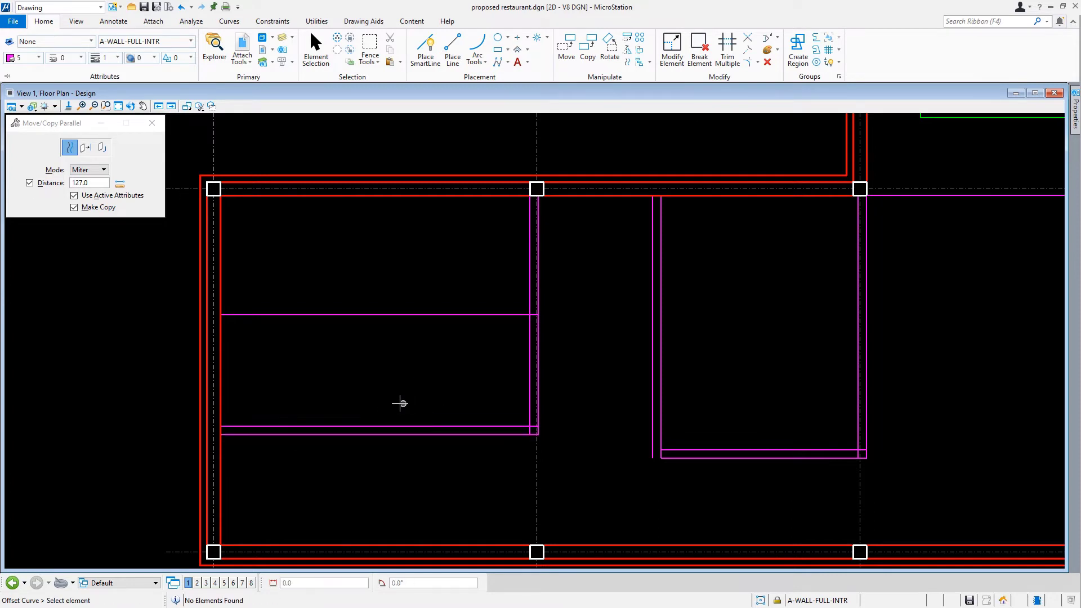
click(343, 315)
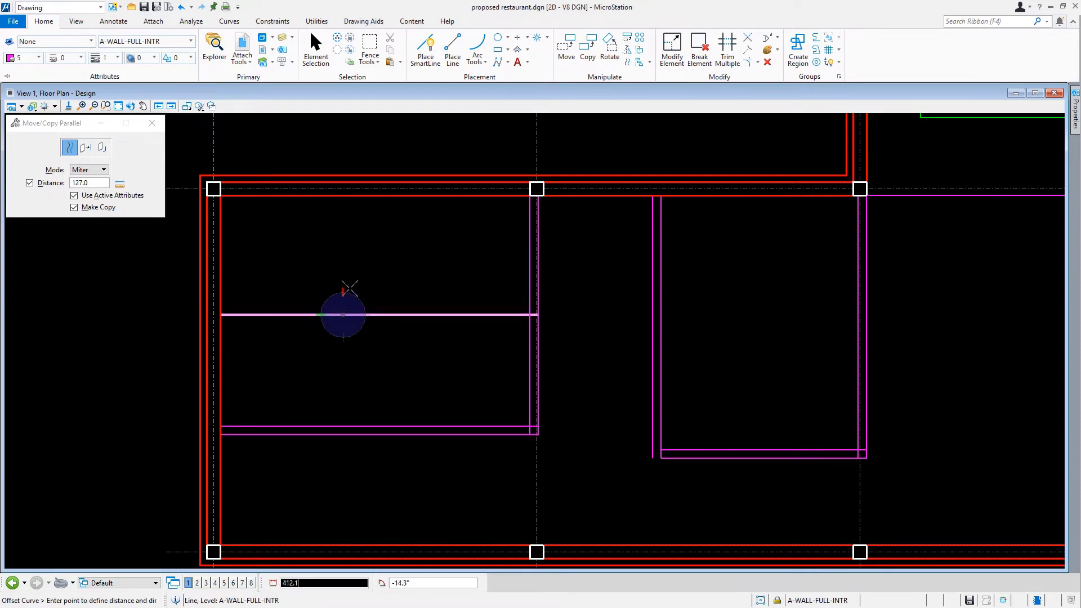
click(349, 288)
right_click(349, 288)
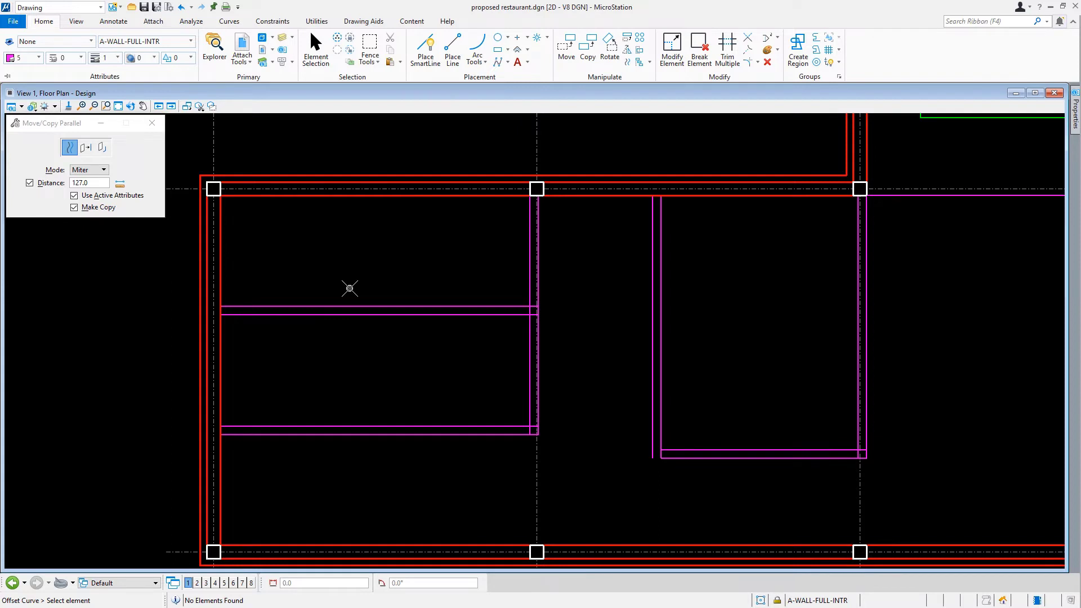
Pan past the green D-shaped counter until the restrooms above it are visible
key(ctrl+shift+p)
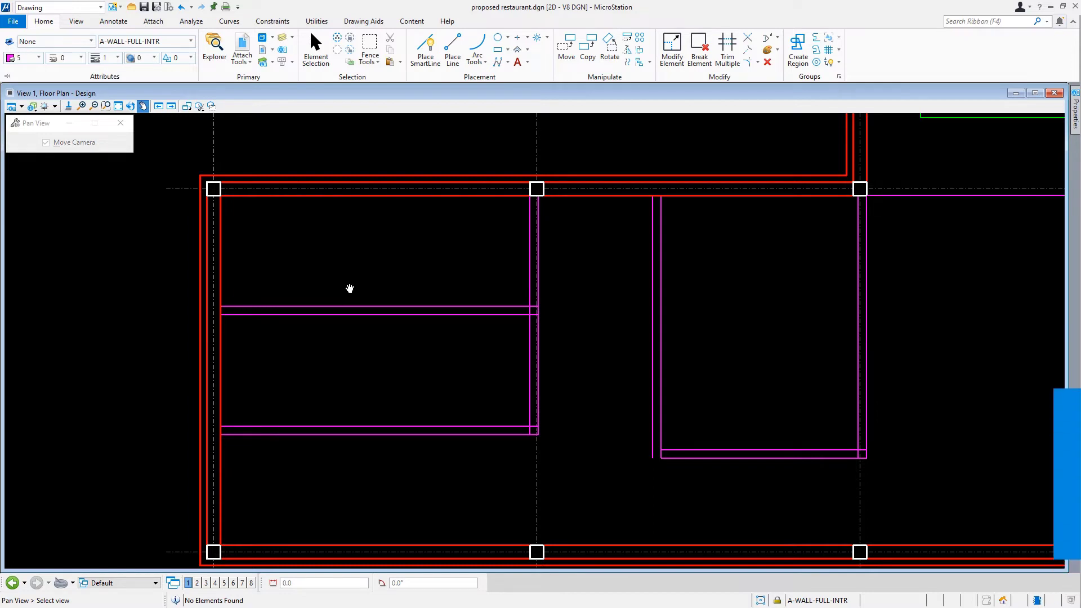
drag(350, 289, 78, 351)
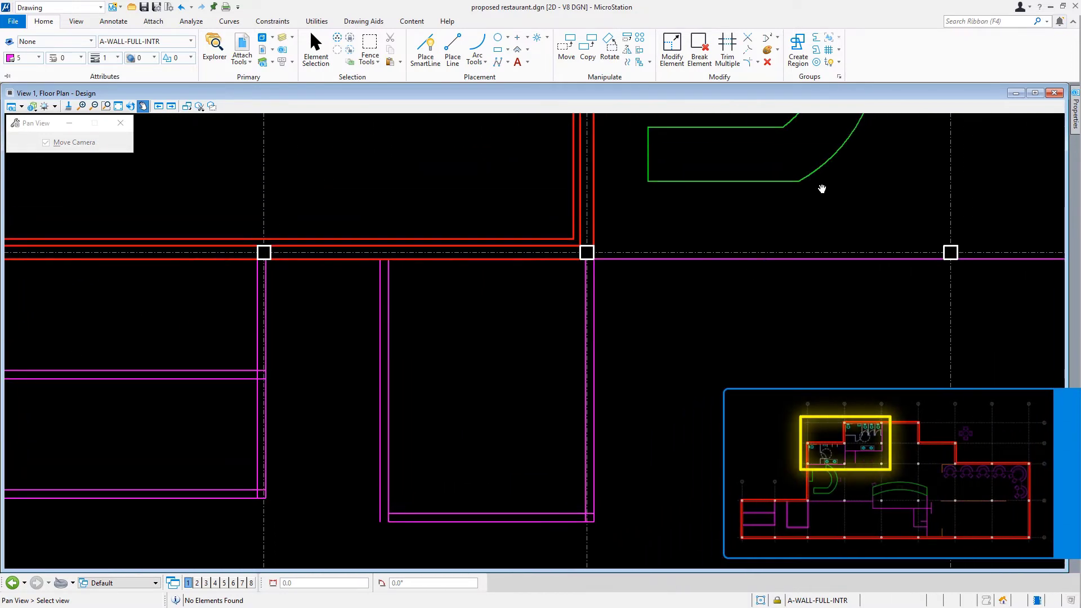
drag(821, 188, 617, 458)
drag(811, 186, 637, 521)
Offset the lower-left restroom, right restroom and short partition wall lines by 127 into double walls
right_click(638, 524)
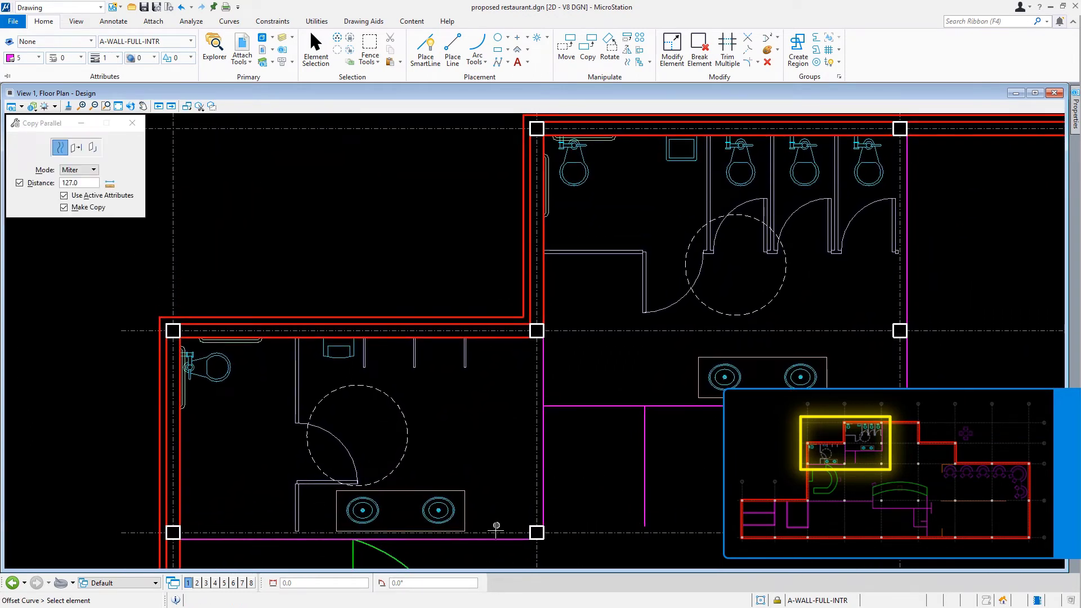
click(493, 538)
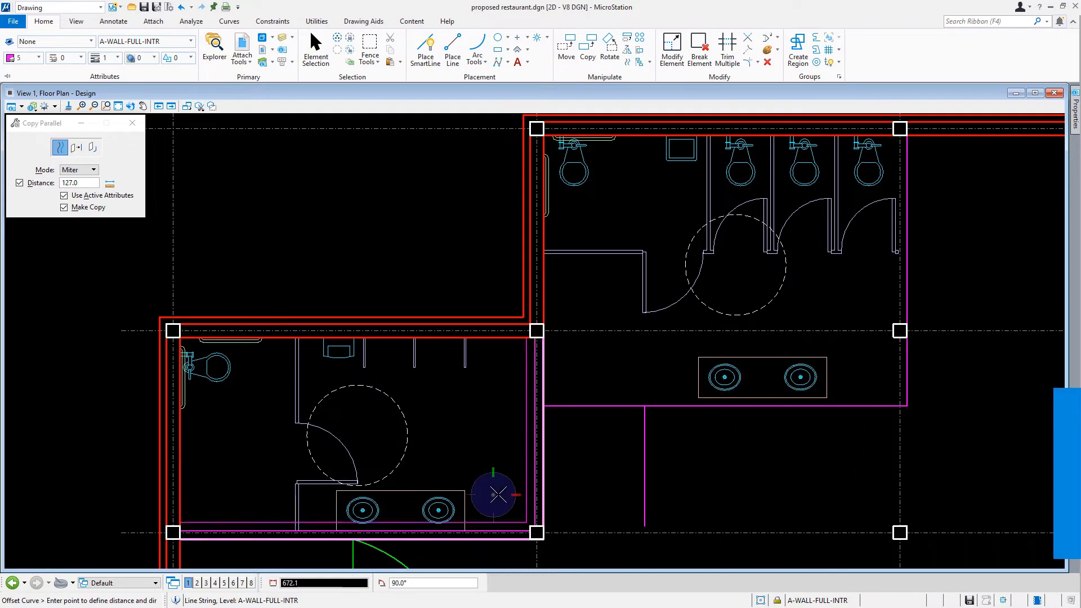
click(495, 495)
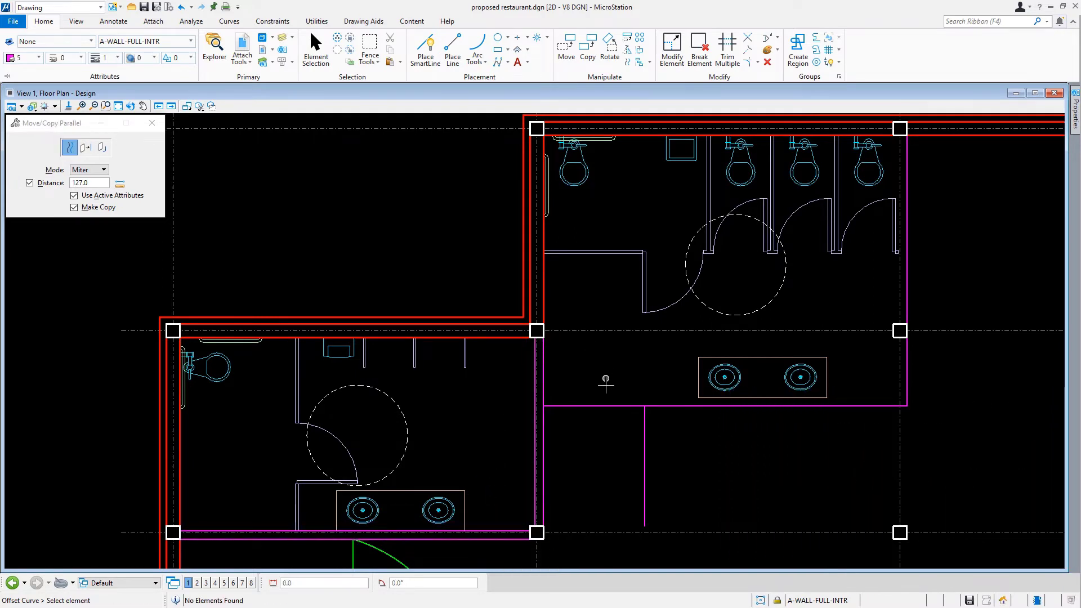
click(603, 405)
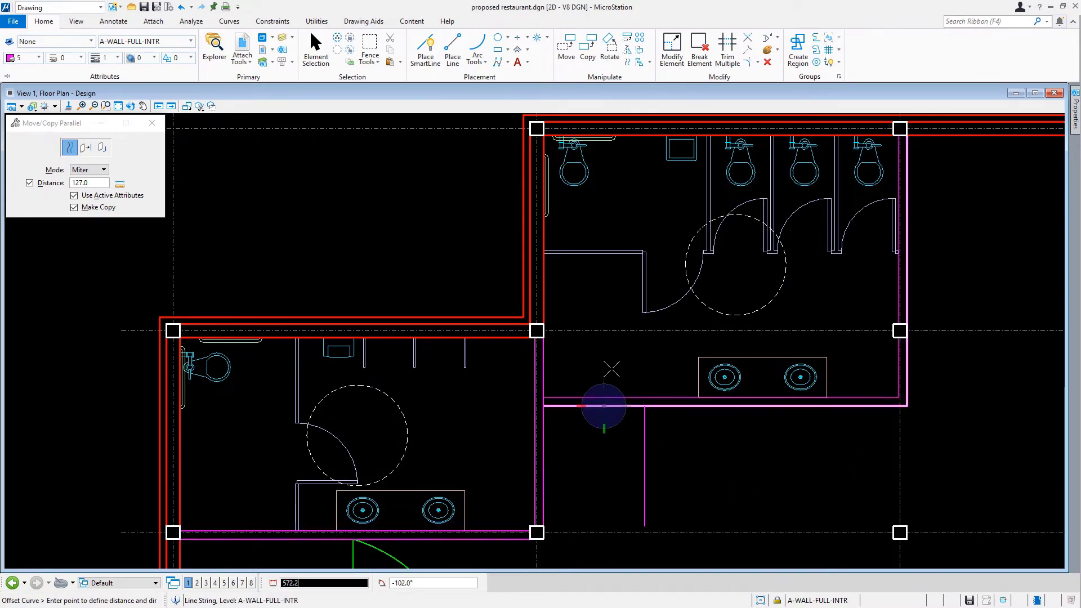
right_click(603, 398)
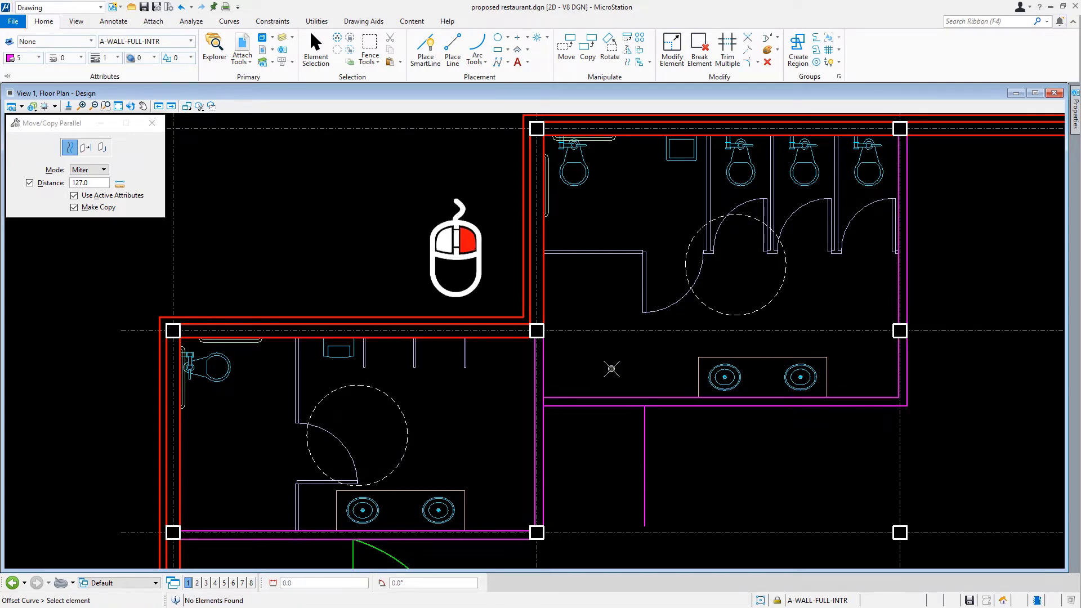
click(644, 466)
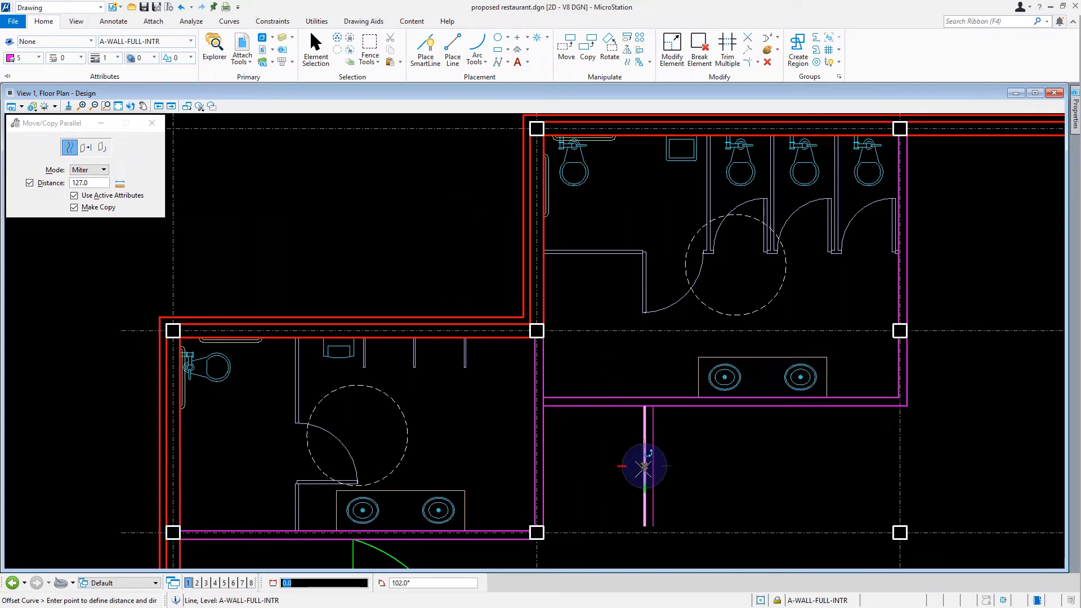
click(718, 465)
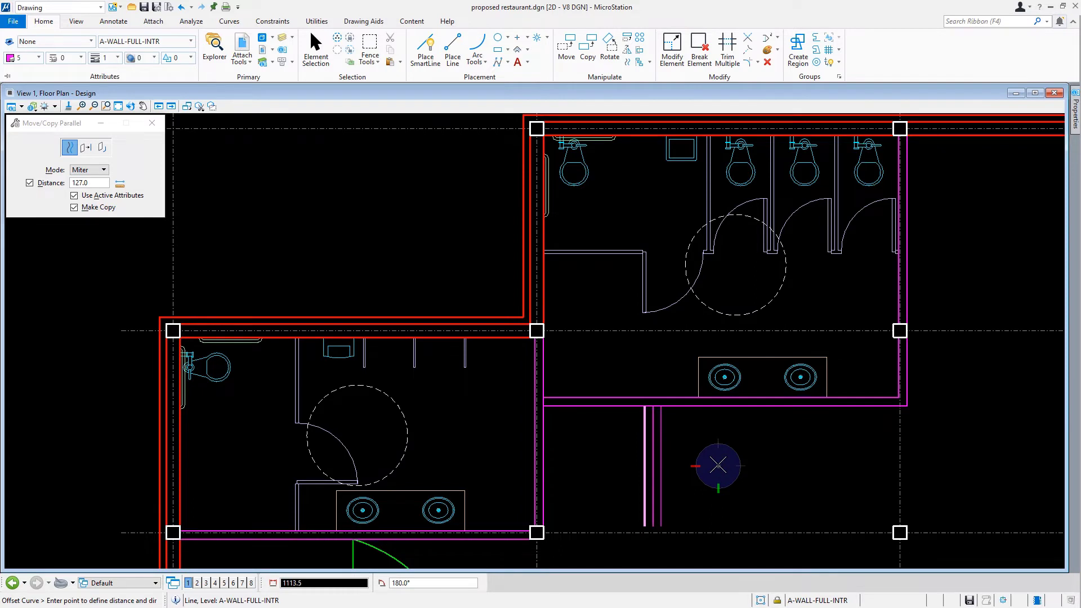
Draw a short SmartLine joining the bottom ends of the two partition lines
right_click(717, 465)
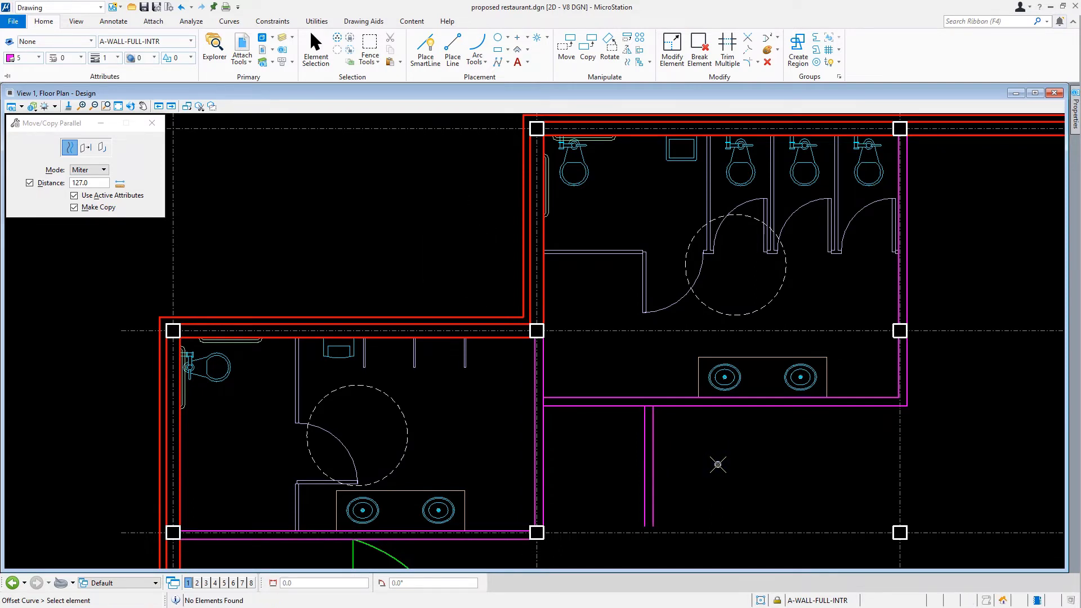
click(426, 59)
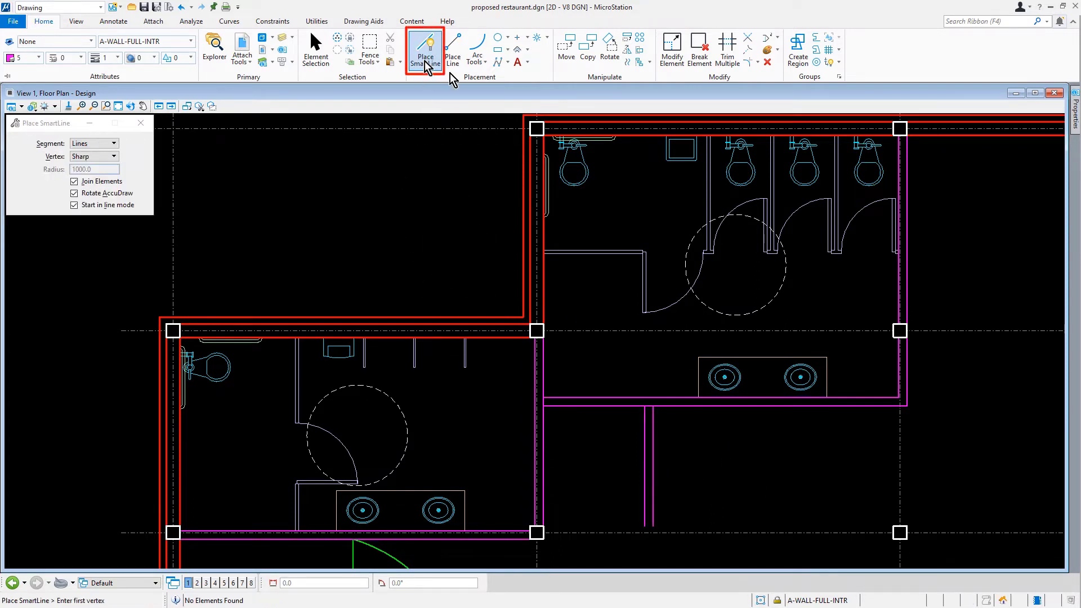
scroll(655, 551, up, 1)
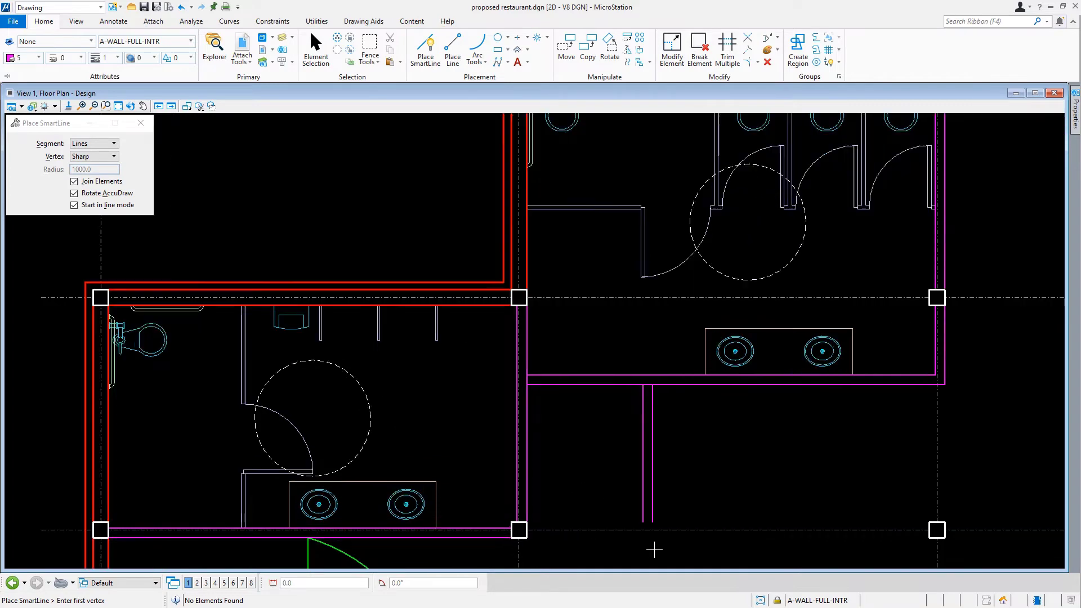
scroll(655, 550, up, 2)
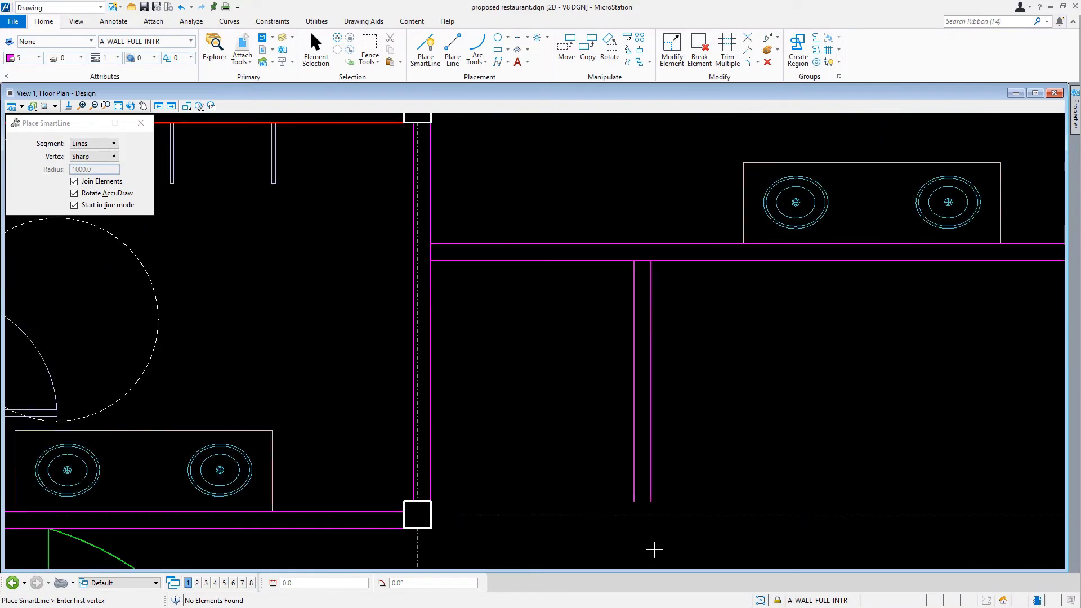
click(633, 500)
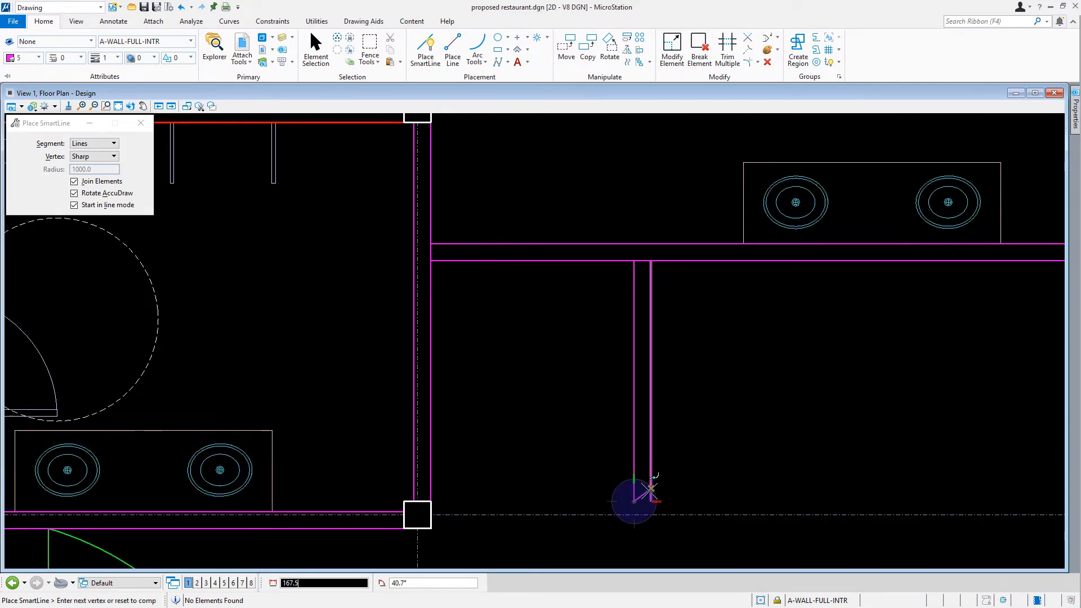
click(650, 500)
right_click(732, 441)
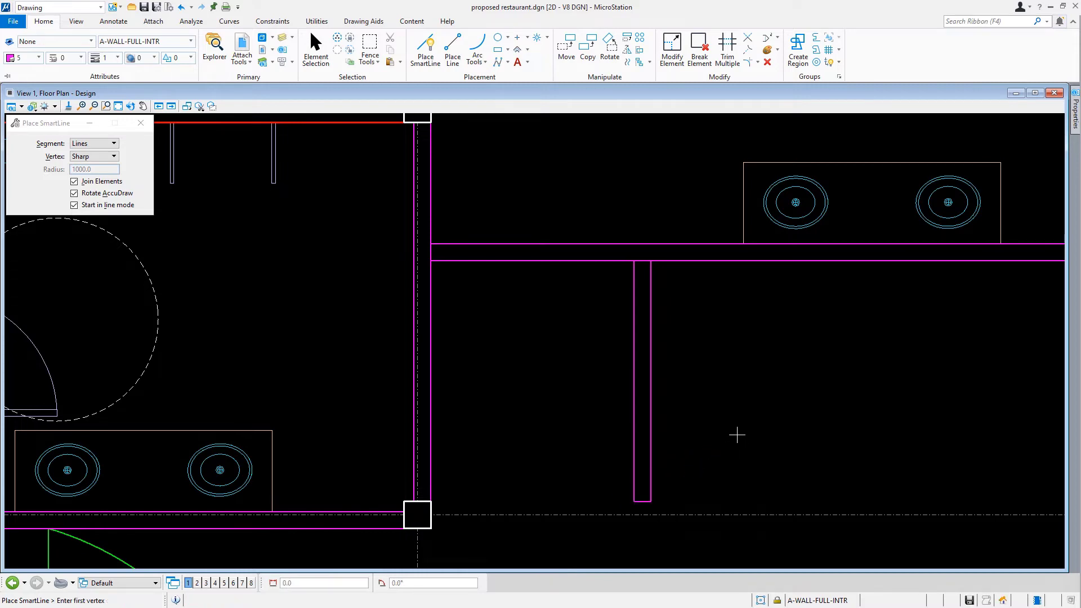
scroll(737, 435, down, 4)
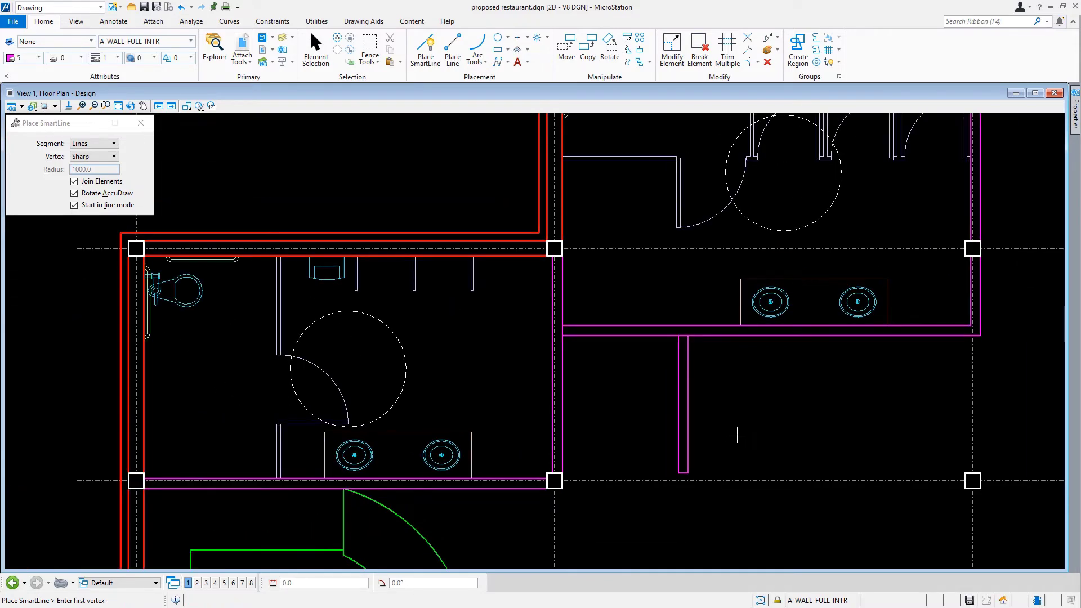
middle_drag(719, 451, 681, 480)
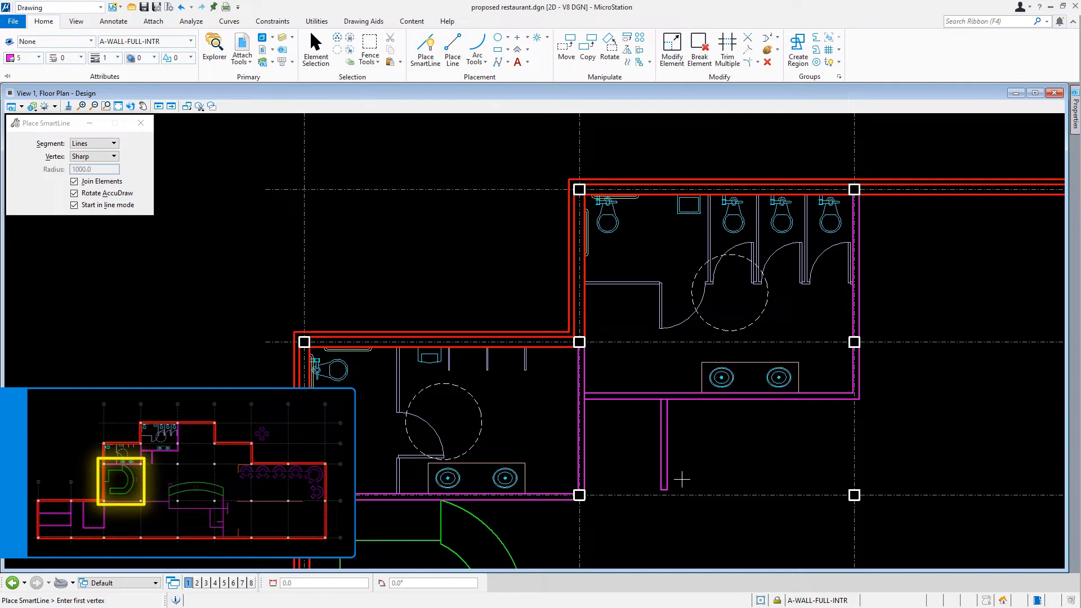
Pan to the lounge countertop and set Copy Parallel to the third mode with distance 380
middle_drag(681, 480, 794, 229)
right_click(794, 229)
scroll(532, 382, up, 3)
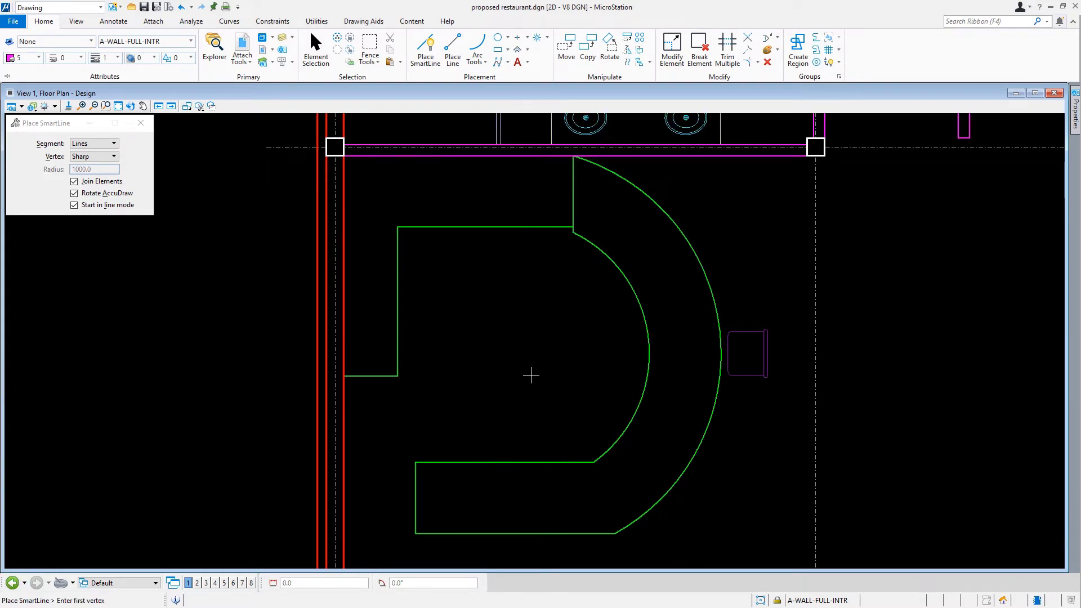
click(627, 61)
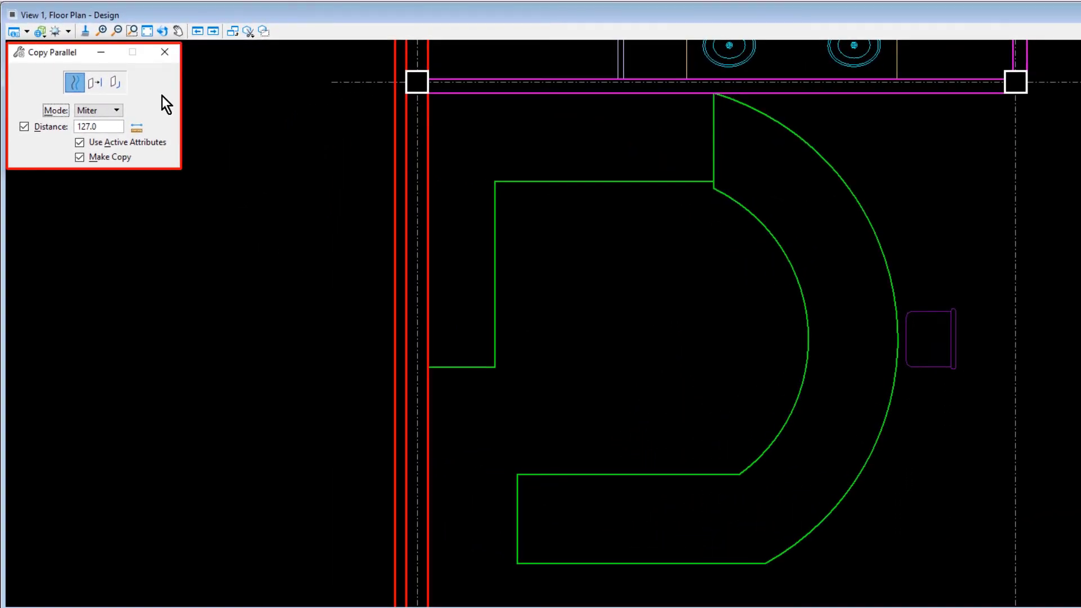
click(115, 86)
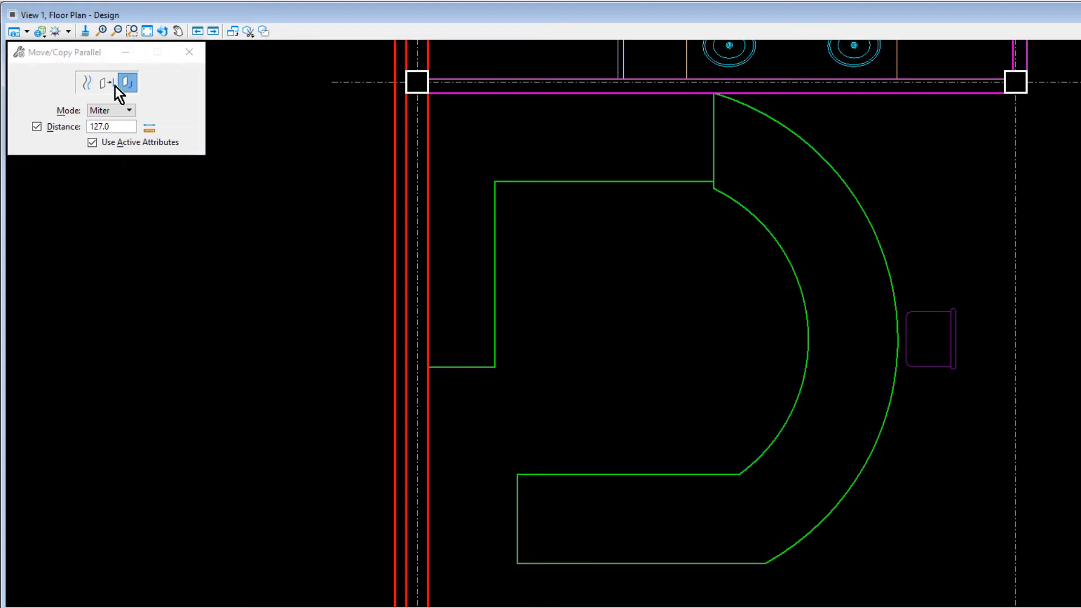
double_click(130, 128)
text(380)
key(Tab)
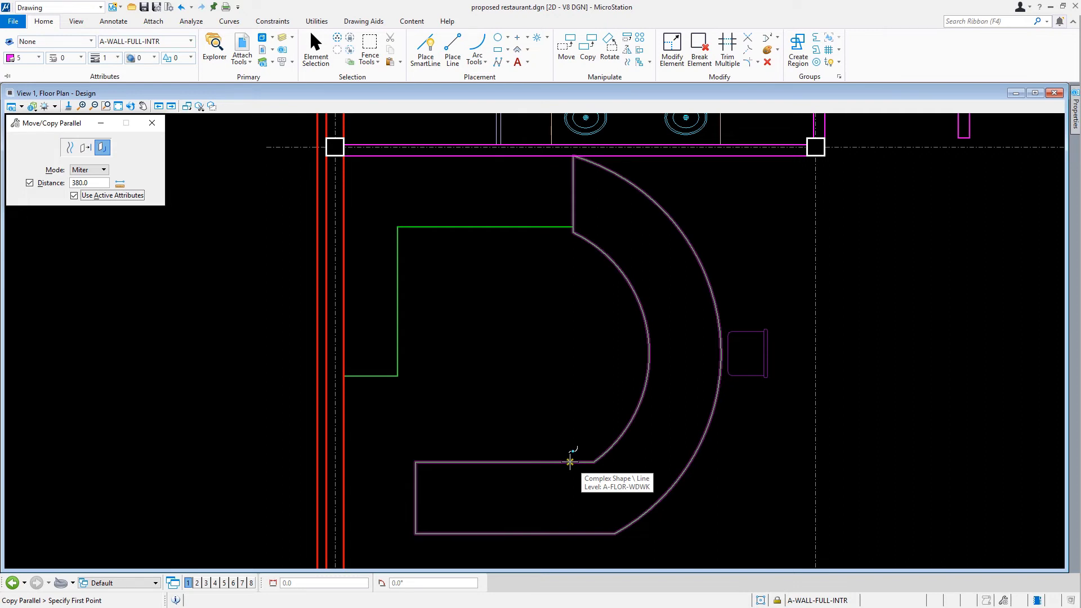
Adopt the countertop's level and colour, then place a 380 parallel copy inside its curved outline
alt+click(570, 461)
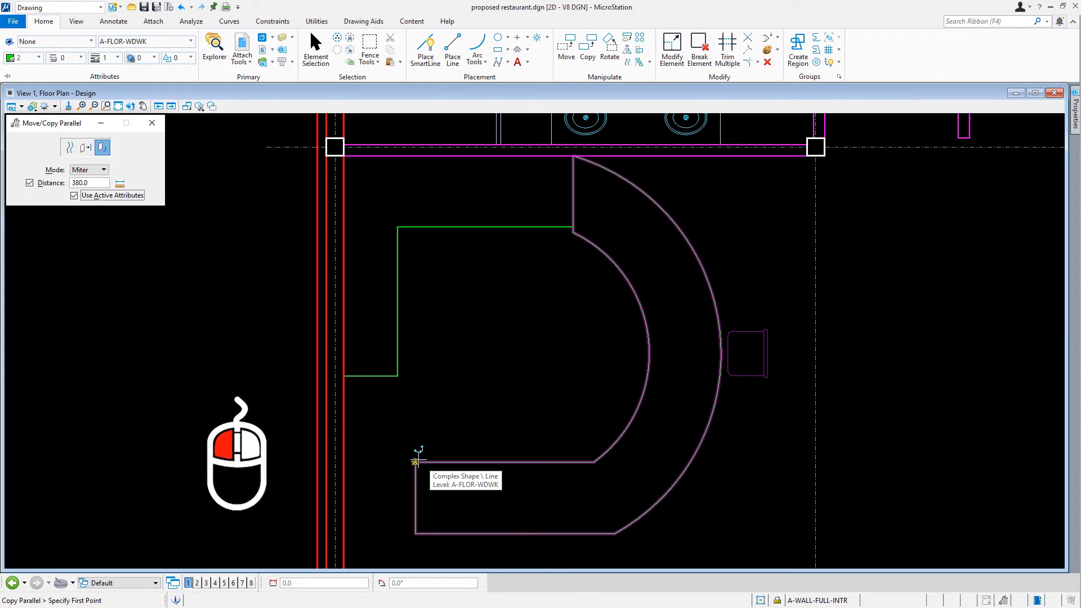
click(415, 461)
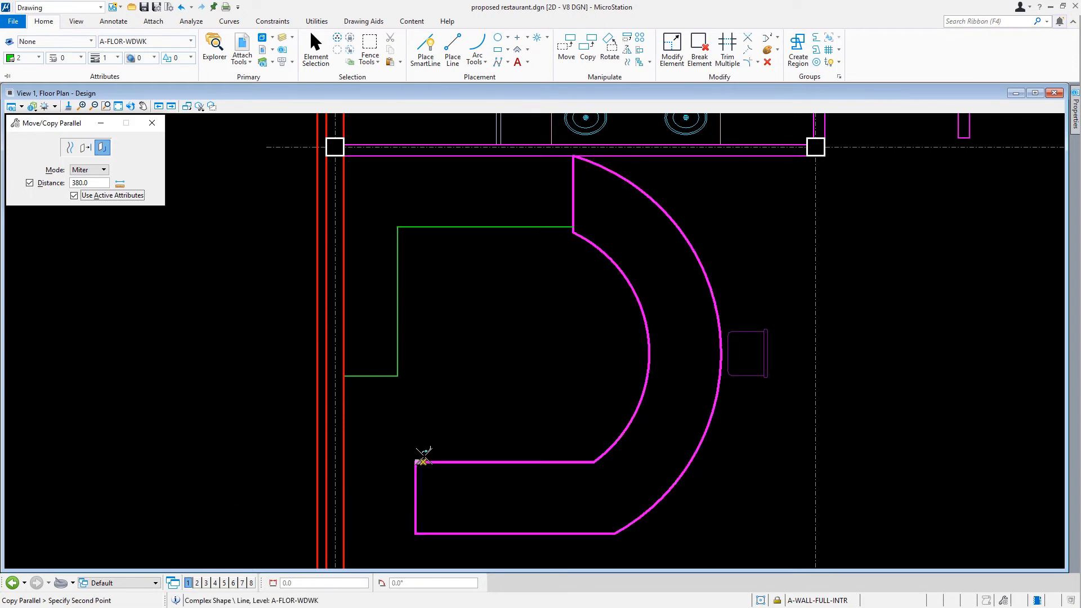
click(573, 230)
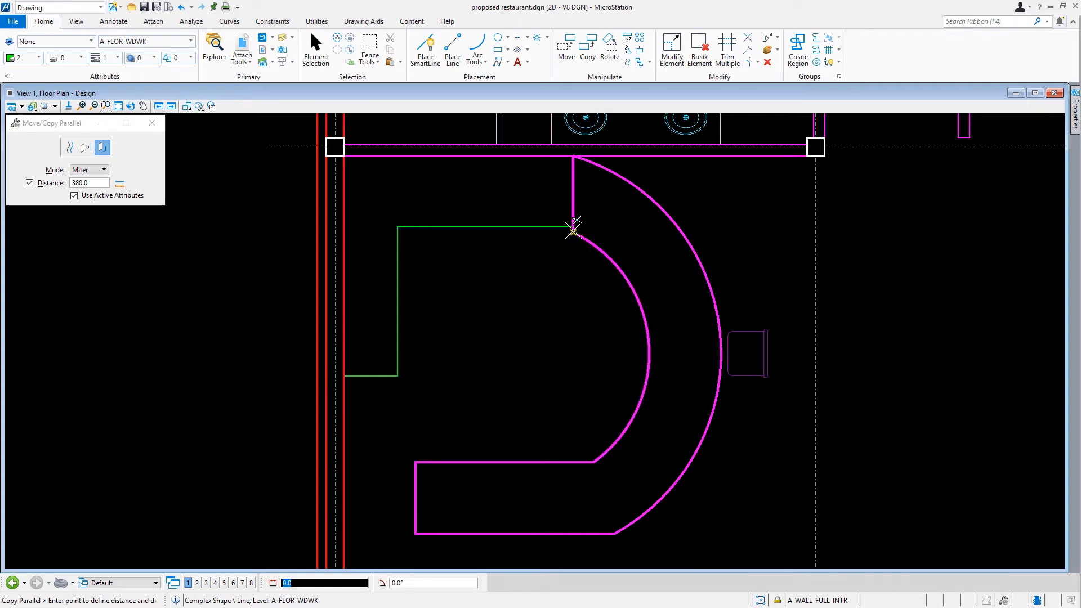
click(617, 194)
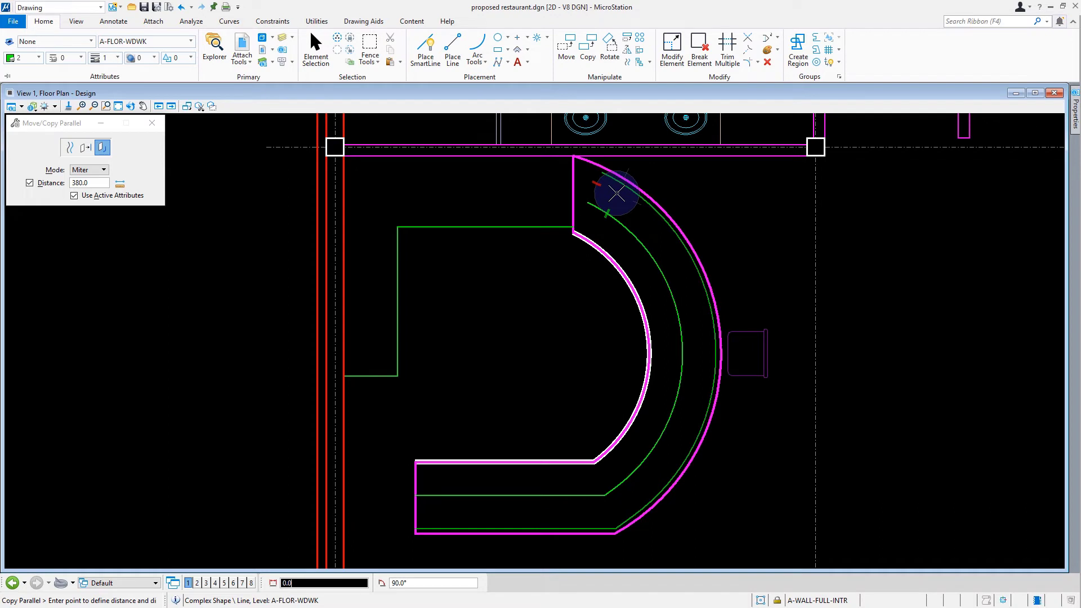
Set the active line style to dashed style 3 and line weight to 0
click(72, 58)
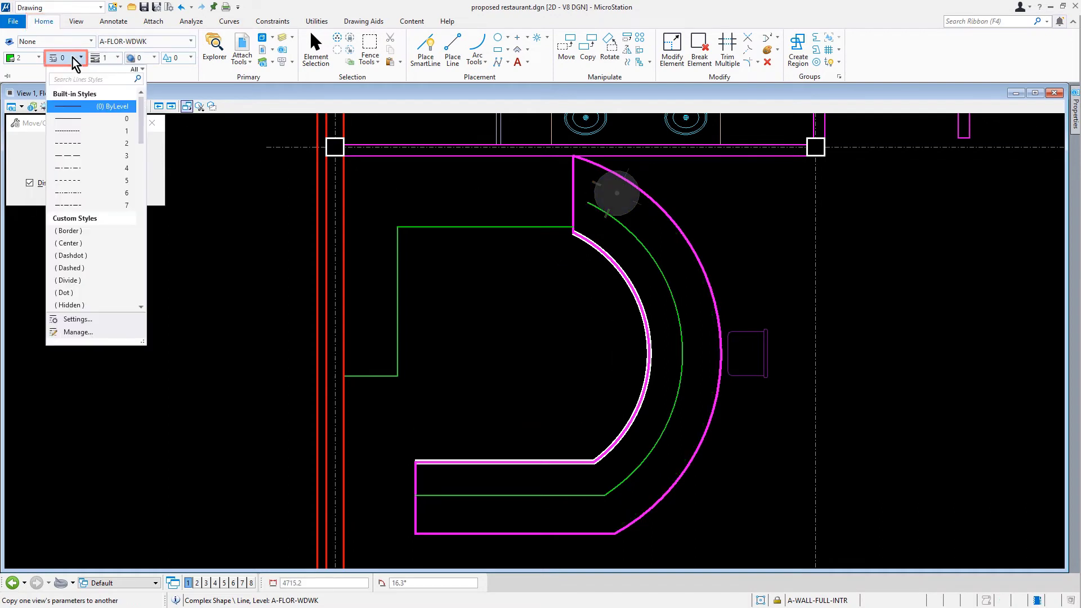
click(98, 154)
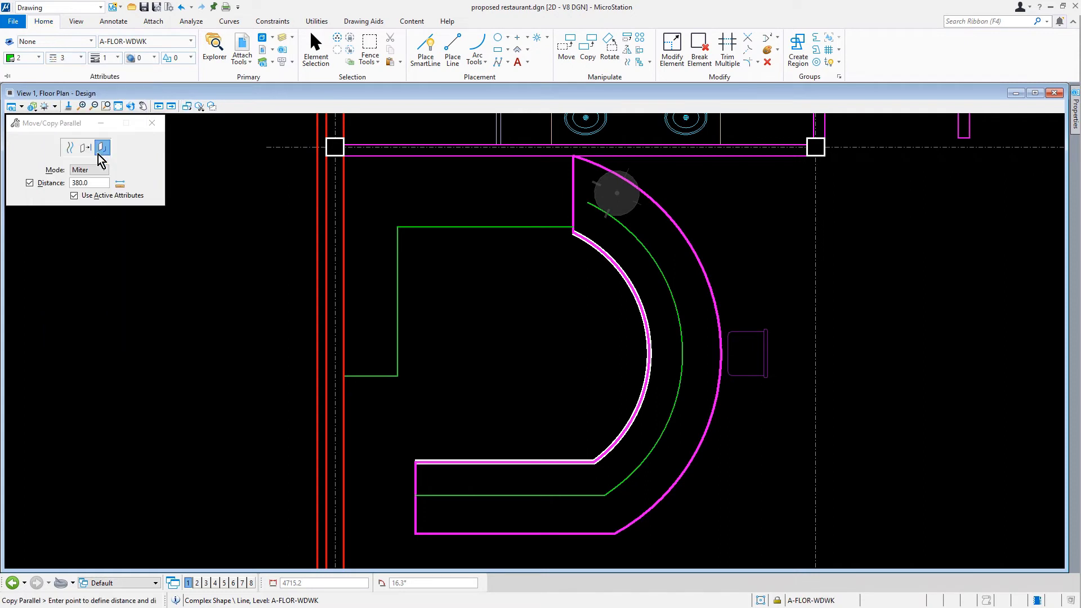
click(111, 61)
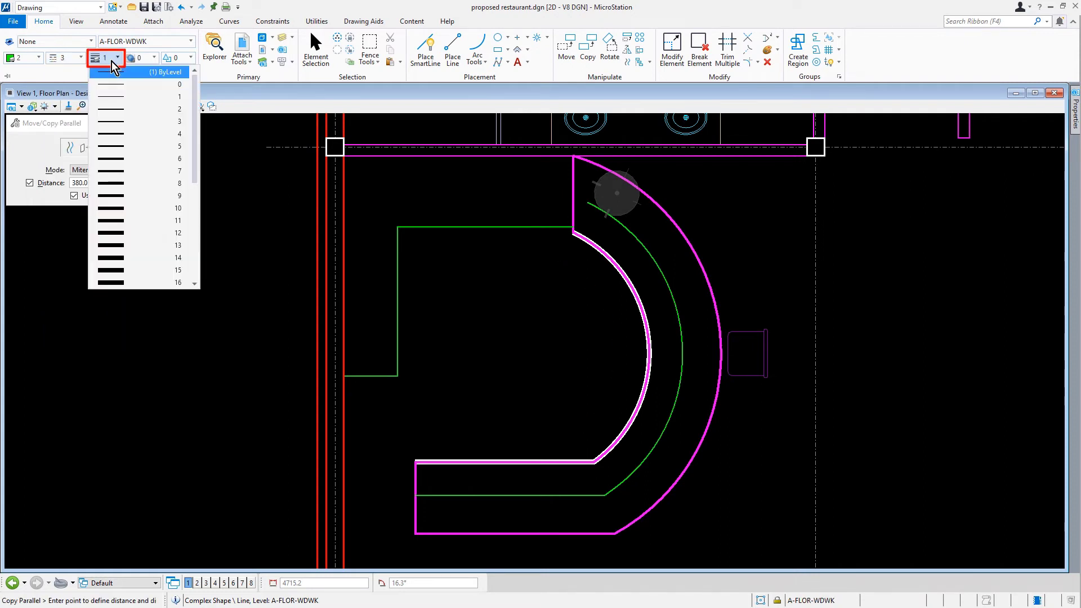
click(134, 83)
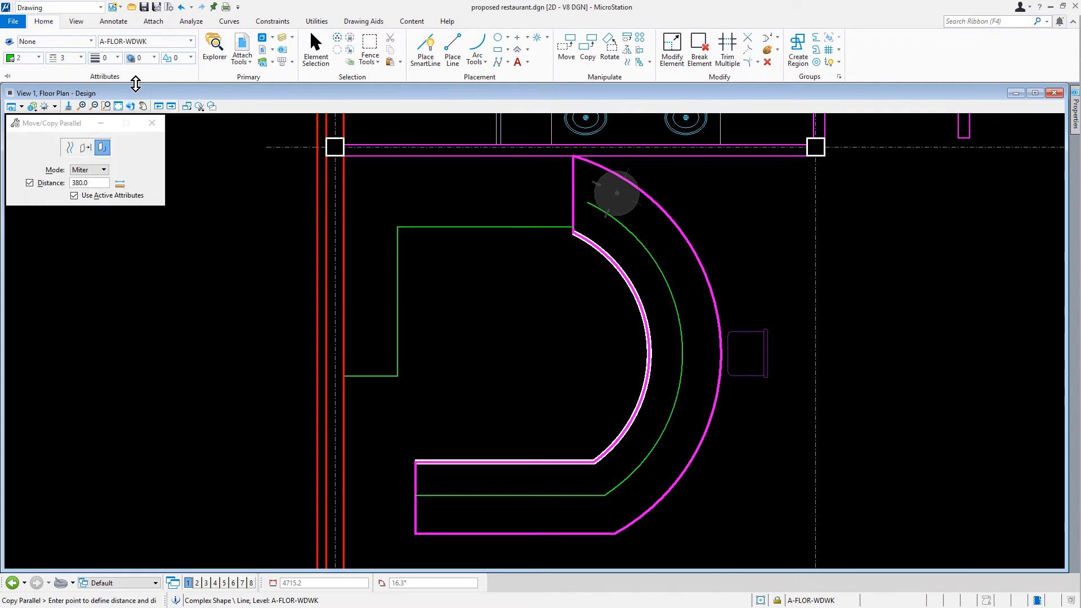
Change the Copy Parallel distance to 127 and place the dashed offset along the countertop
double_click(91, 183)
text(127)
key(Tab)
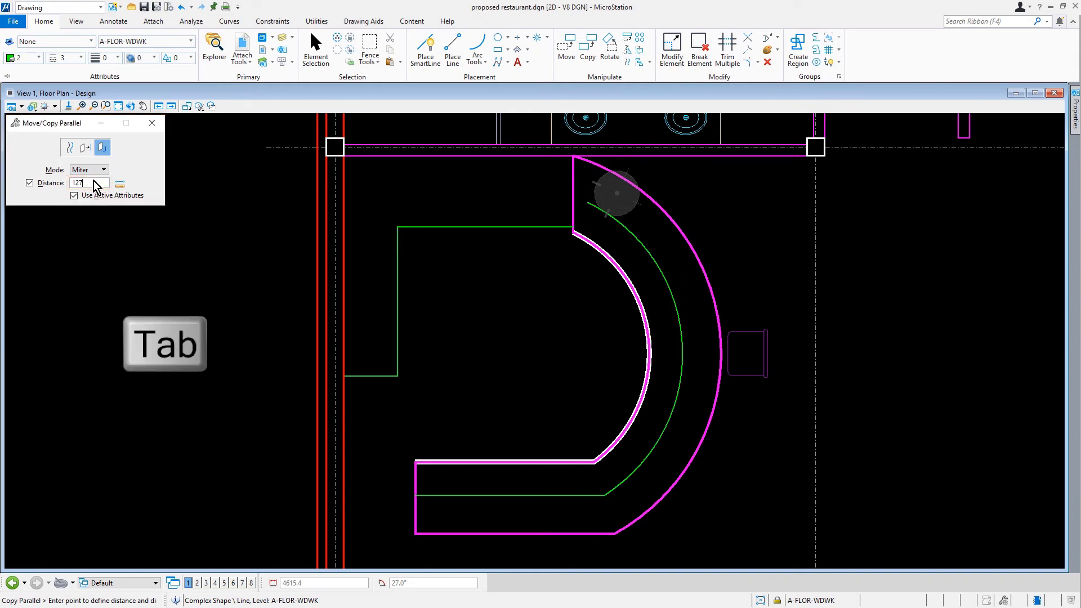
key(Return)
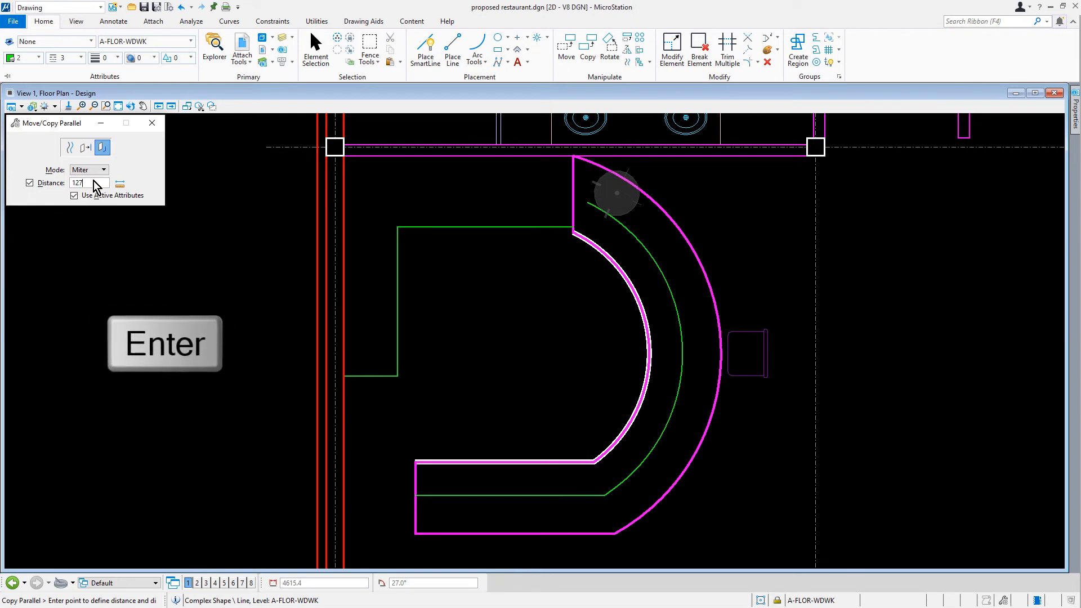
key(Tab)
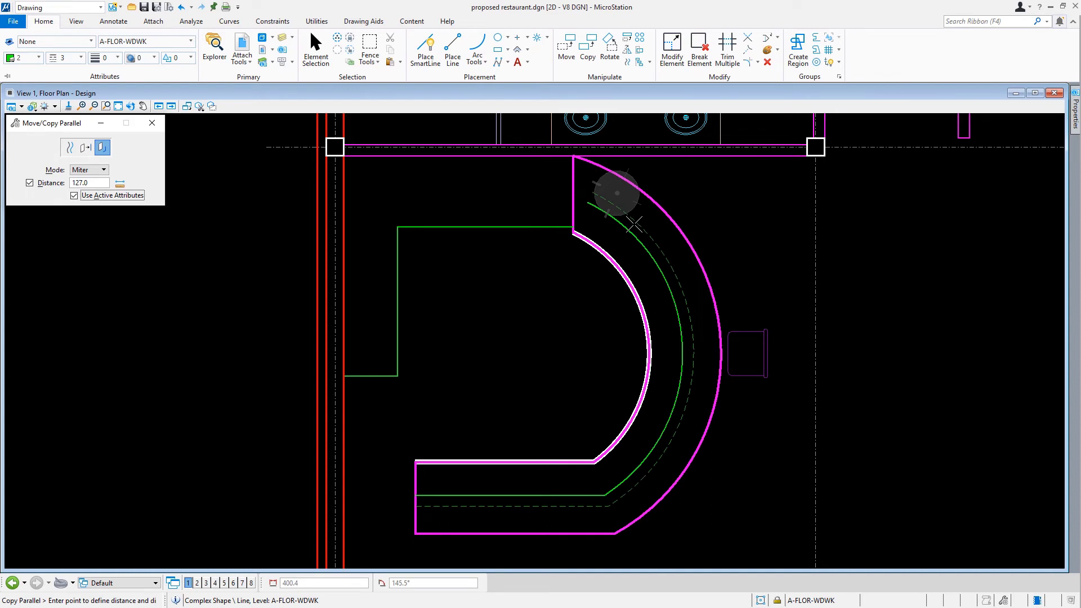
click(675, 197)
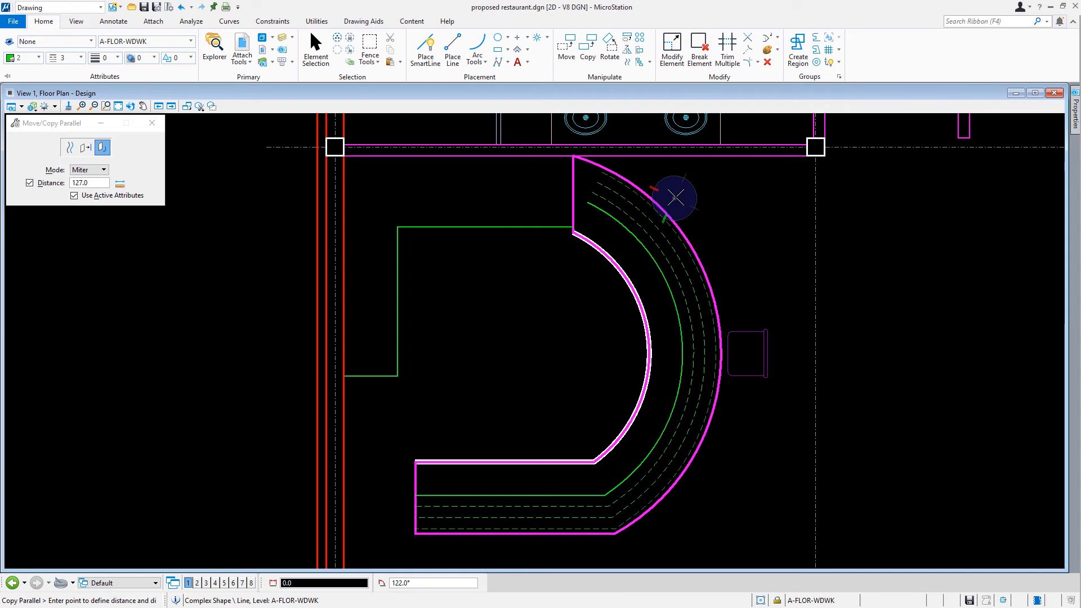
End Copy Parallel and restore solid line style 0 (ByLevel) with line weight 1
right_click(675, 197)
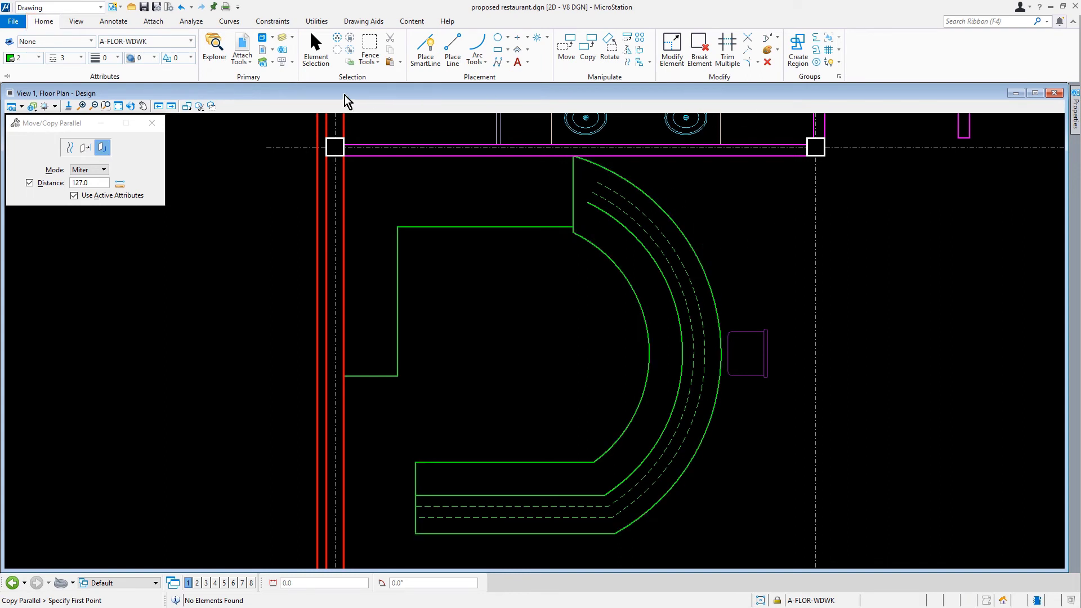
click(79, 58)
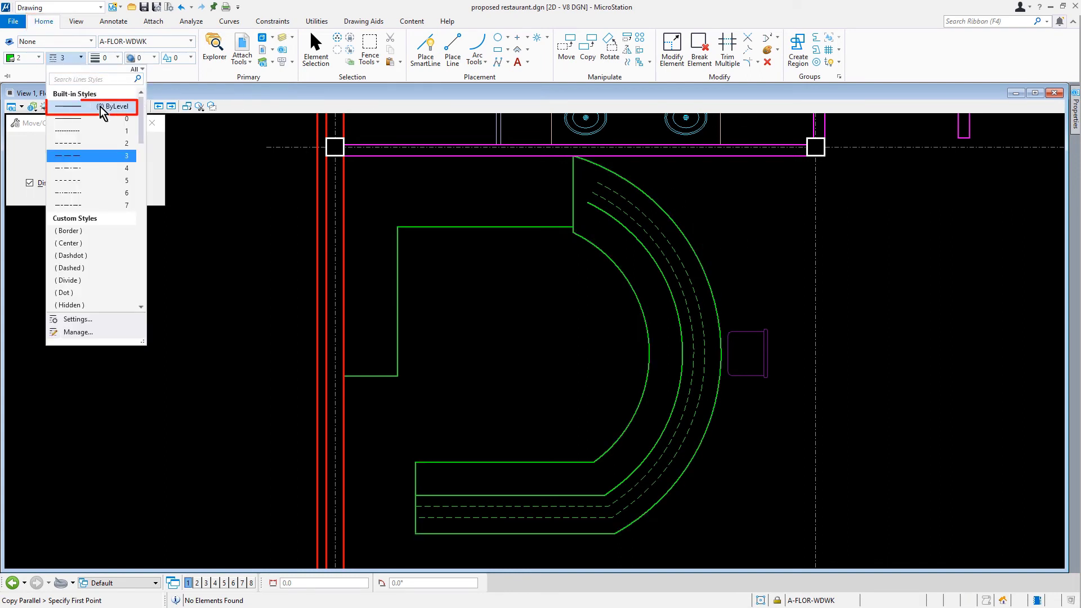
click(102, 108)
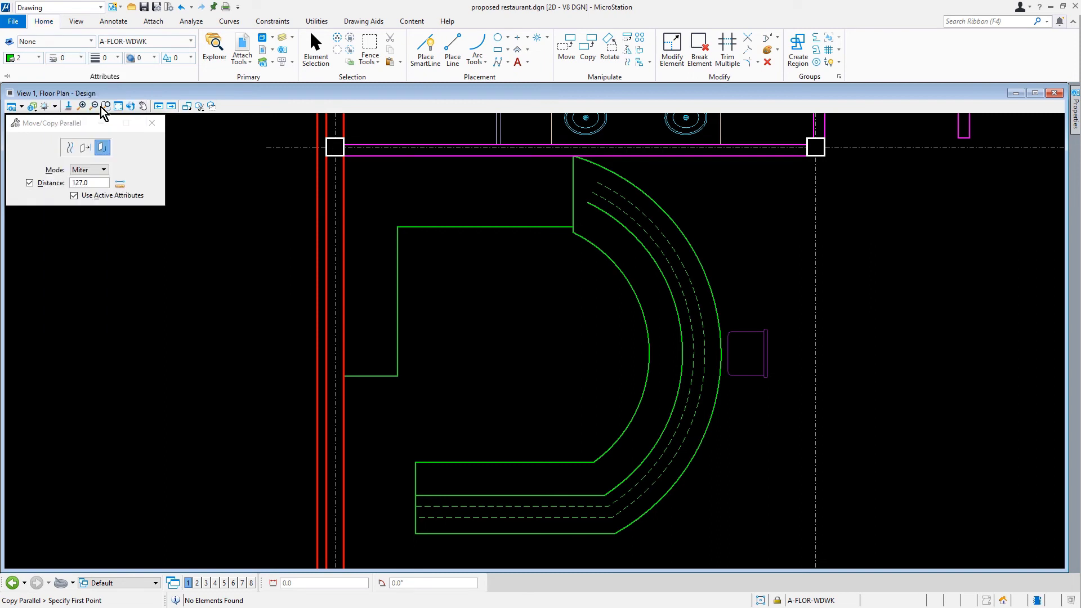
click(117, 58)
click(150, 79)
Fit the whole floor plan, then window-zoom onto the kitchen walls
click(118, 107)
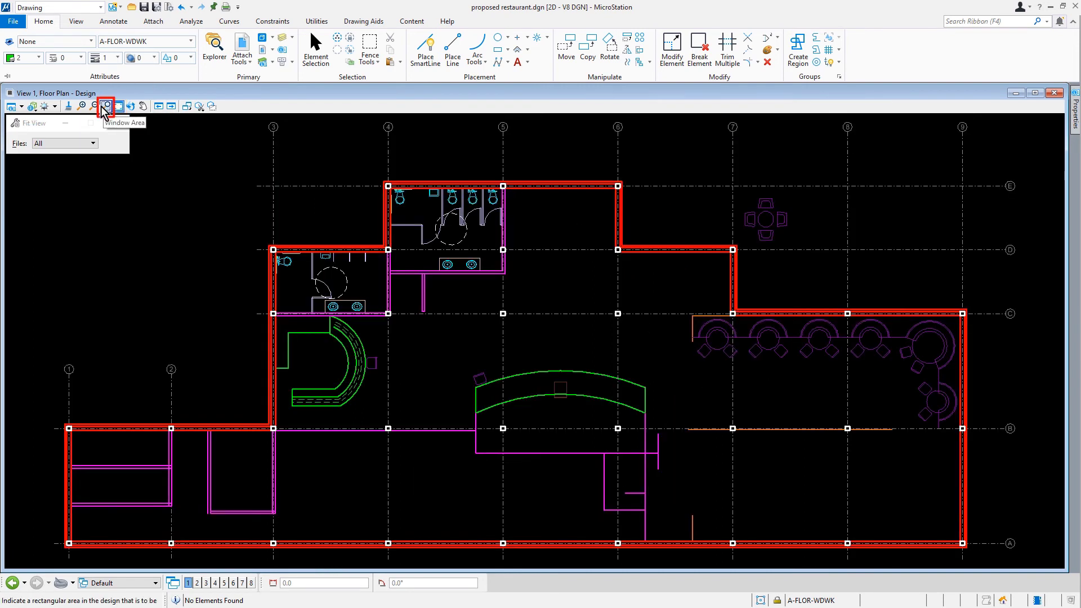
click(106, 106)
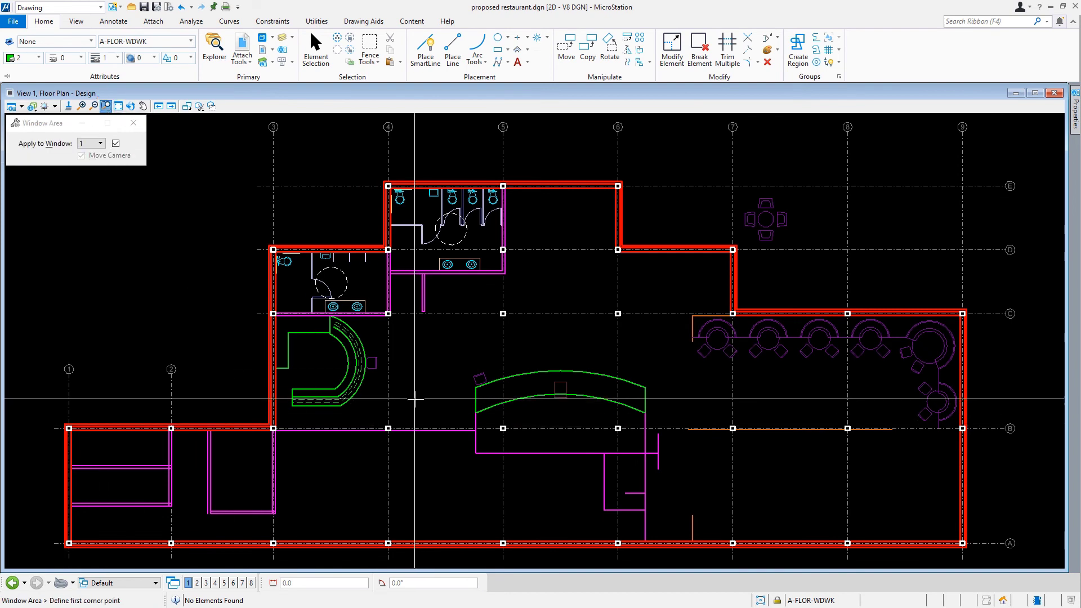
click(402, 393)
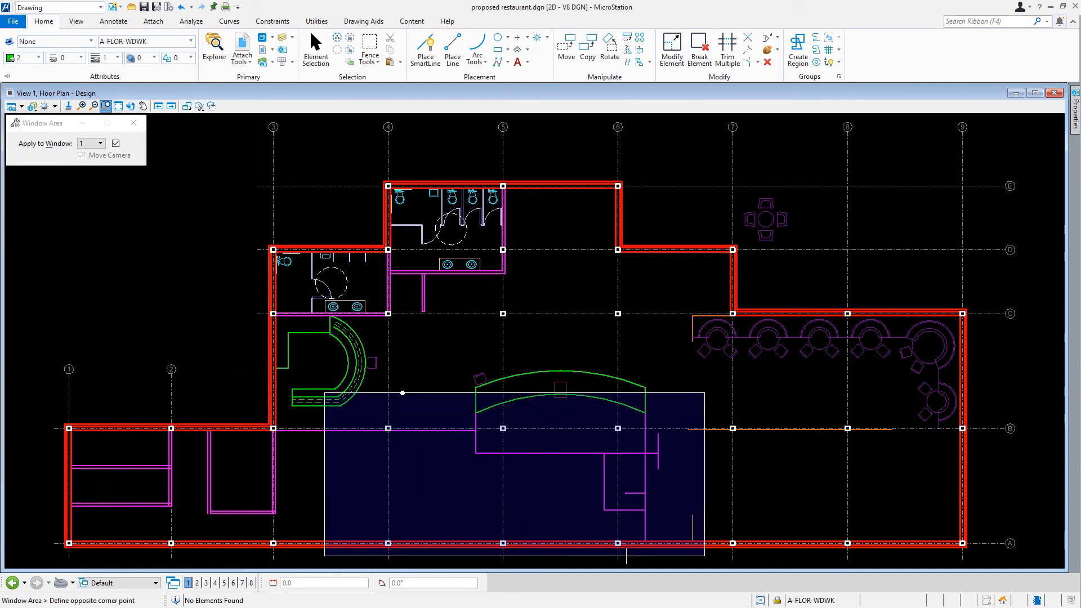
click(626, 556)
Resume parallel offsetting on level A-WALL-FULL-INTR with Make Copy enabled
key(q)
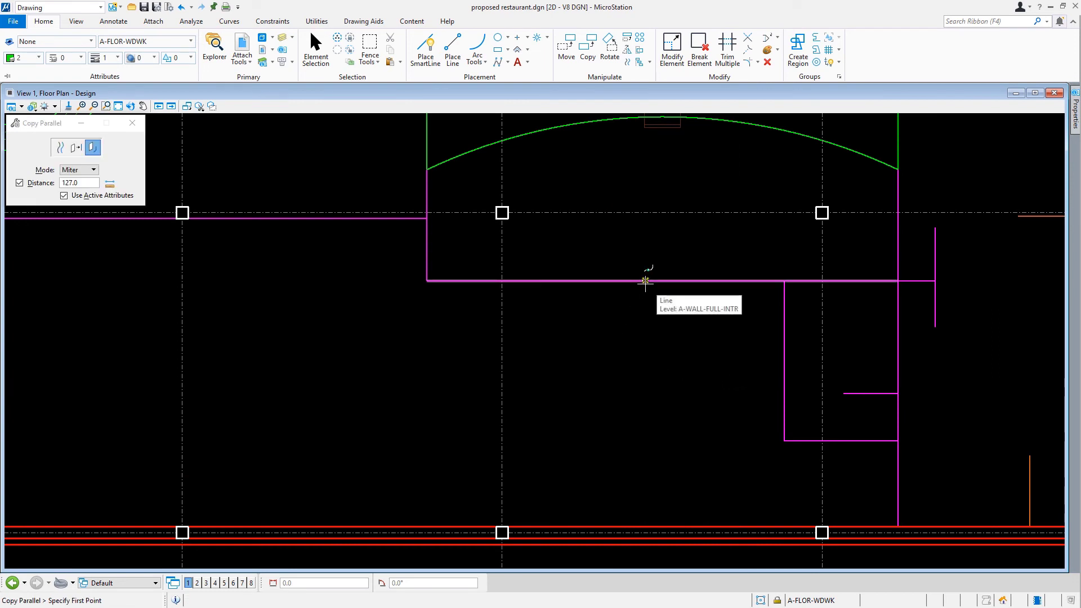
click(646, 280)
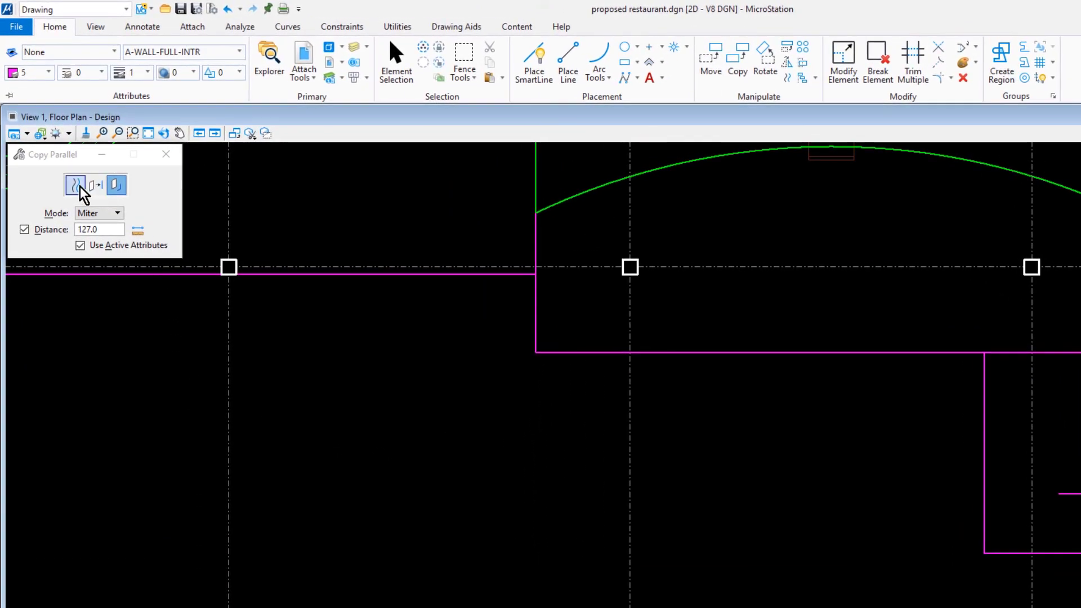
click(79, 185)
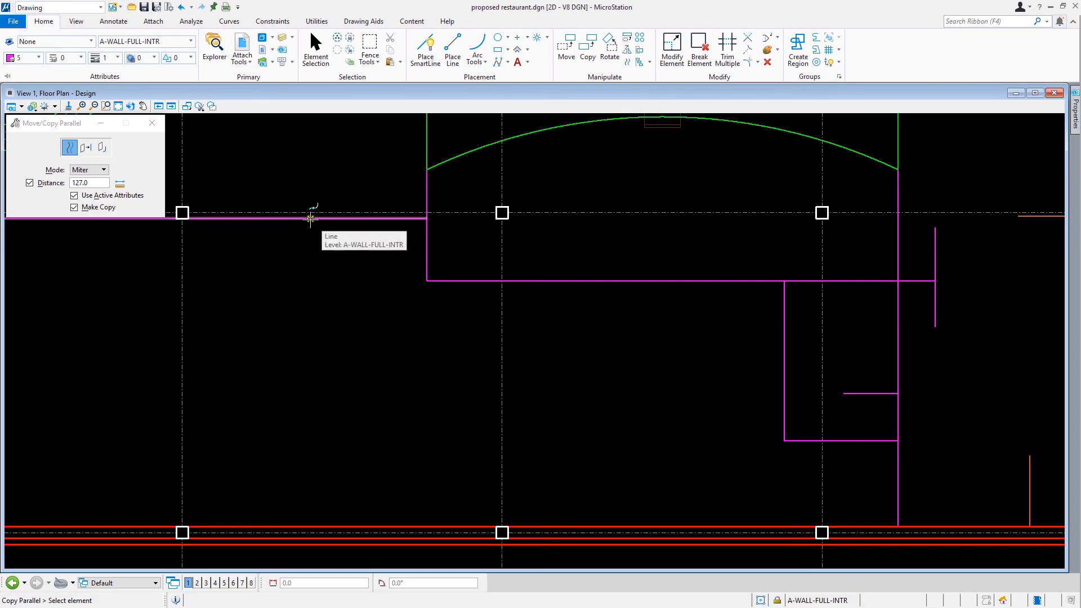
Copy the upper-left, vertical, horizontal and right kitchen wall lines 127 units inward
click(309, 217)
click(313, 163)
click(427, 189)
click(457, 204)
click(426, 248)
click(446, 239)
click(590, 280)
click(593, 258)
click(898, 230)
click(873, 239)
click(784, 325)
click(748, 331)
Copy the remaining lower horizontal walls, right vertical wall and short wall stubs 127 units inward
click(799, 441)
click(801, 423)
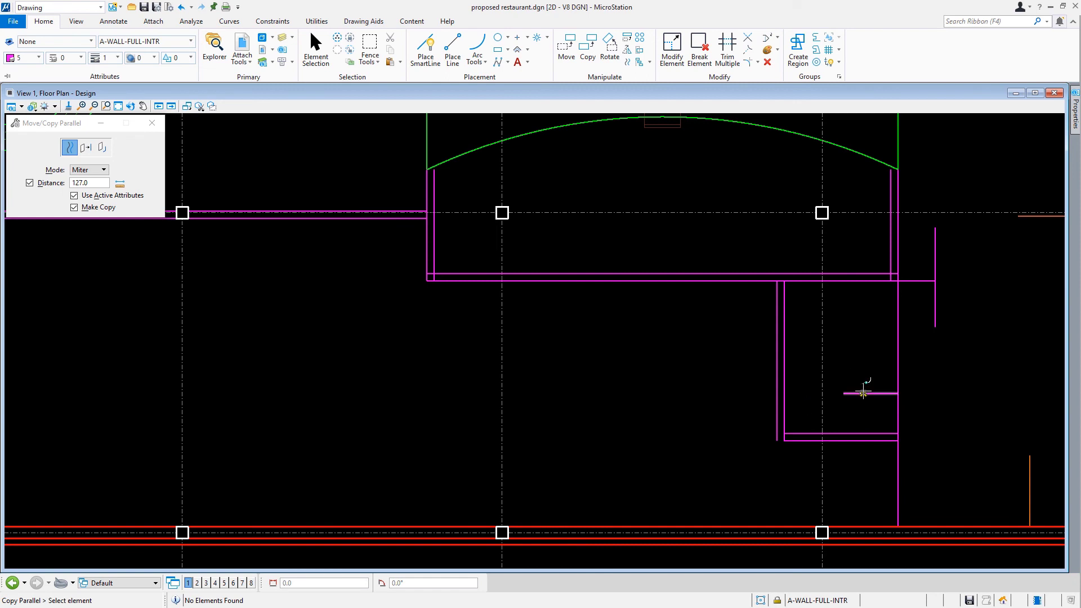
click(871, 393)
click(864, 357)
click(896, 339)
click(877, 341)
click(935, 304)
click(976, 290)
click(935, 255)
click(953, 244)
click(917, 279)
click(920, 255)
Start Place SmartLine at a kitchen wall corner, then cancel the line
click(426, 50)
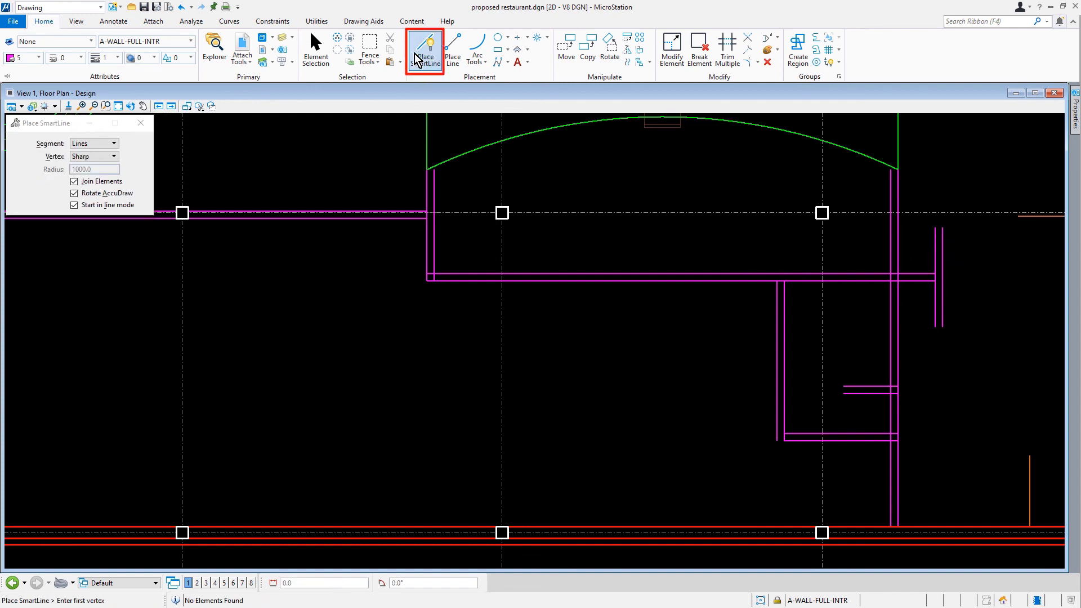
scroll(407, 165, up, 1)
scroll(407, 165, up, 2)
click(496, 188)
right_click(984, 297)
scroll(985, 296, down, 2)
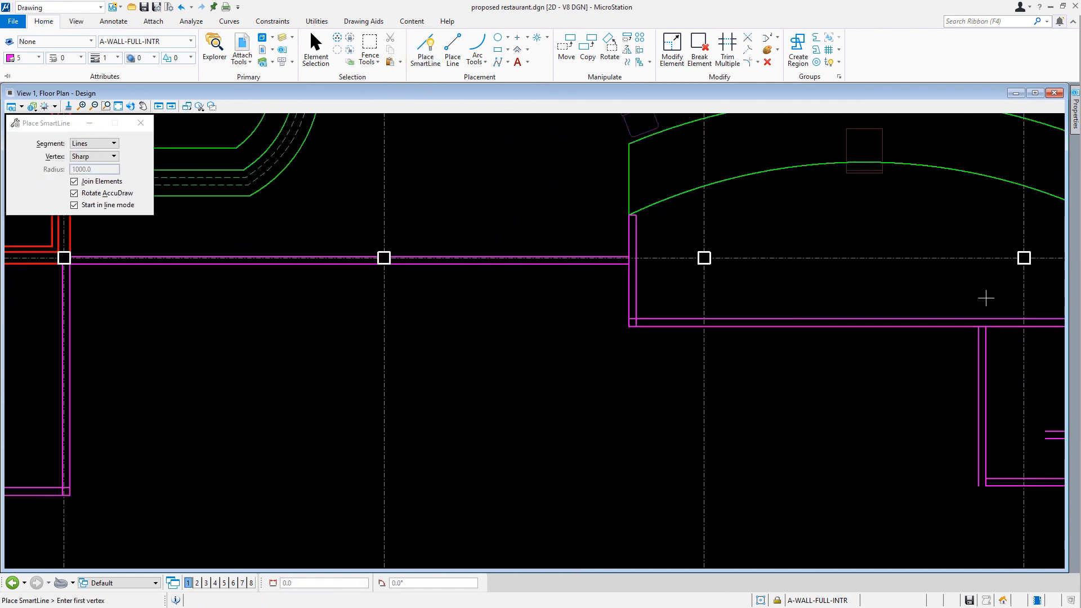
scroll(695, 175, up, 2)
scroll(694, 175, up, 2)
scroll(815, 415, down, 1)
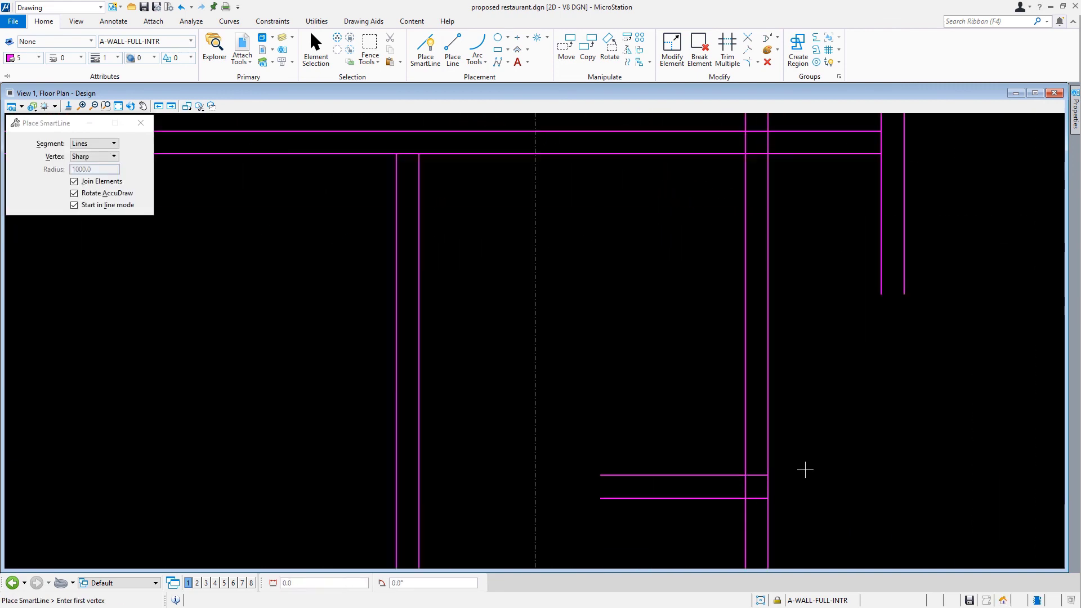
scroll(729, 480, down, 3)
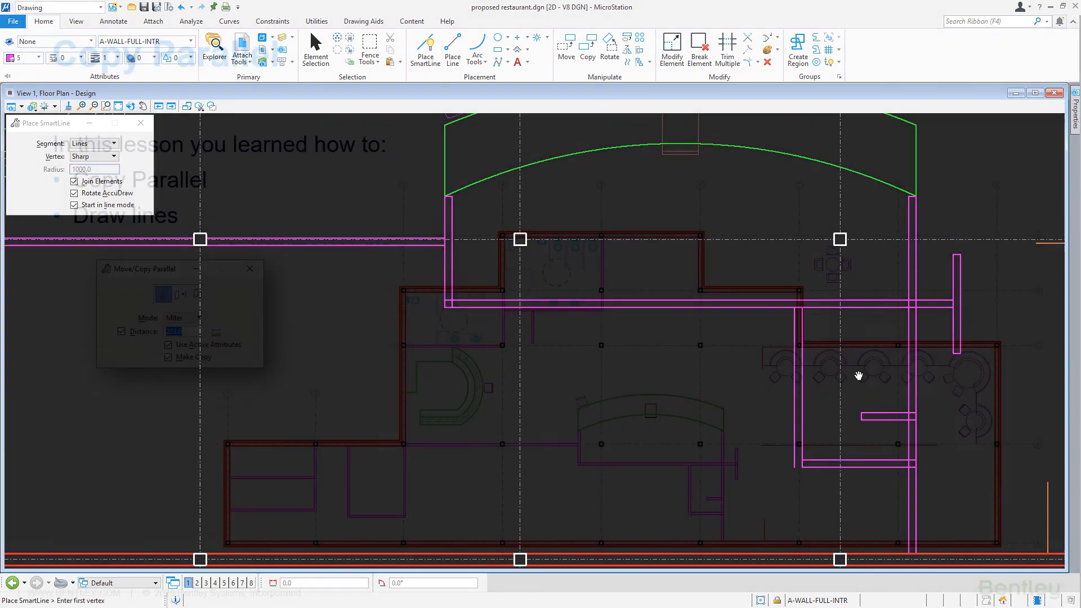